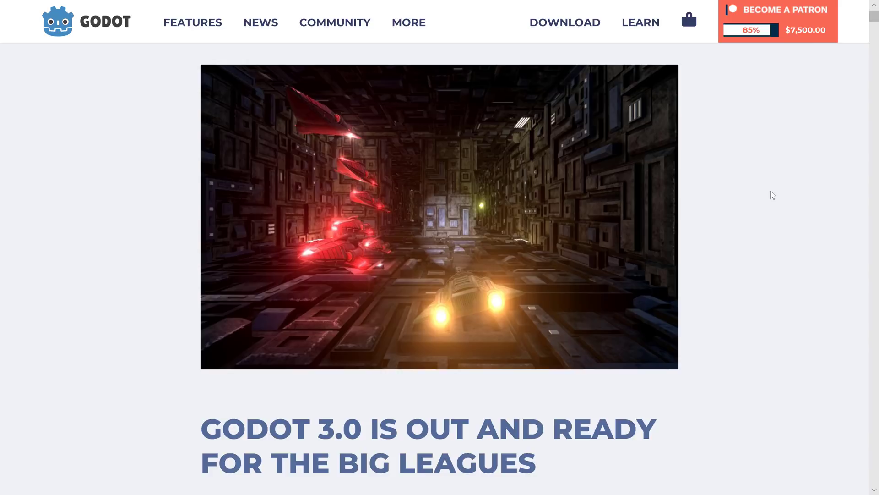
Skim the Godot 3.0 release article, then go to the Download page's Windows builds
{"action": "scroll", "coordinate": [773, 196], "scroll_direction": "down", "scroll_amount": 6}
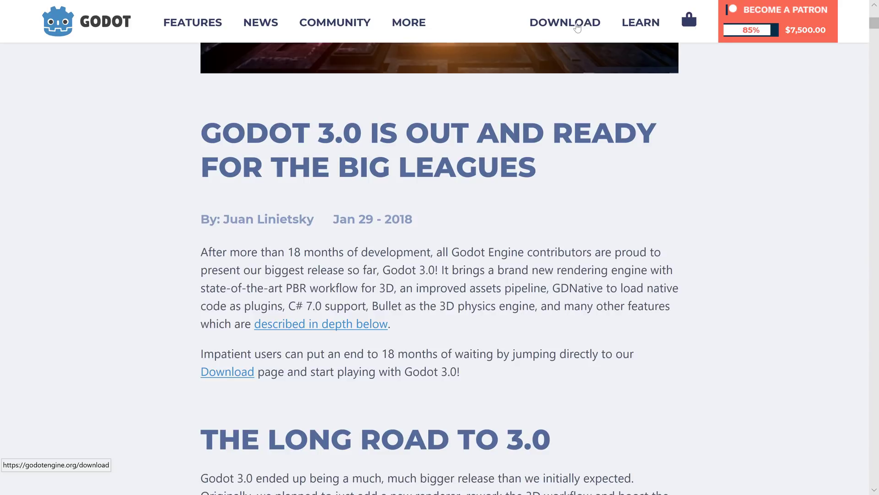
{"action": "left_click", "coordinate": [578, 28]}
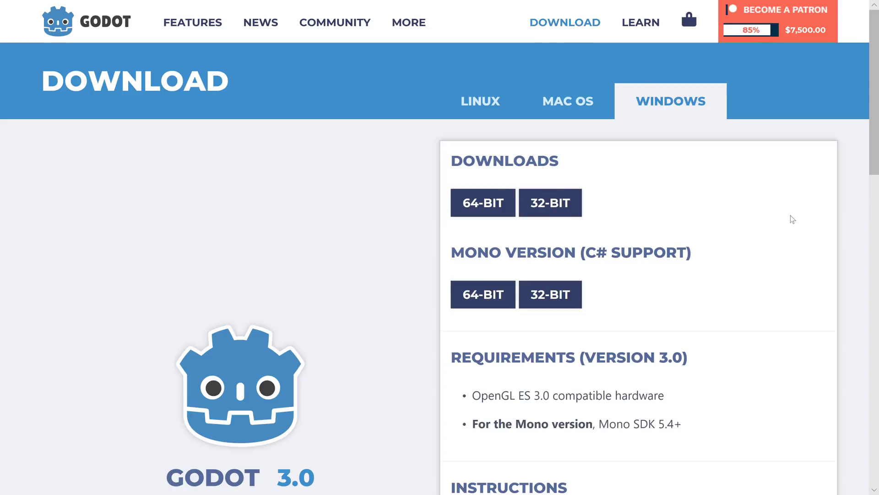
{"action": "scroll", "coordinate": [792, 219], "scroll_direction": "down", "scroll_amount": 1}
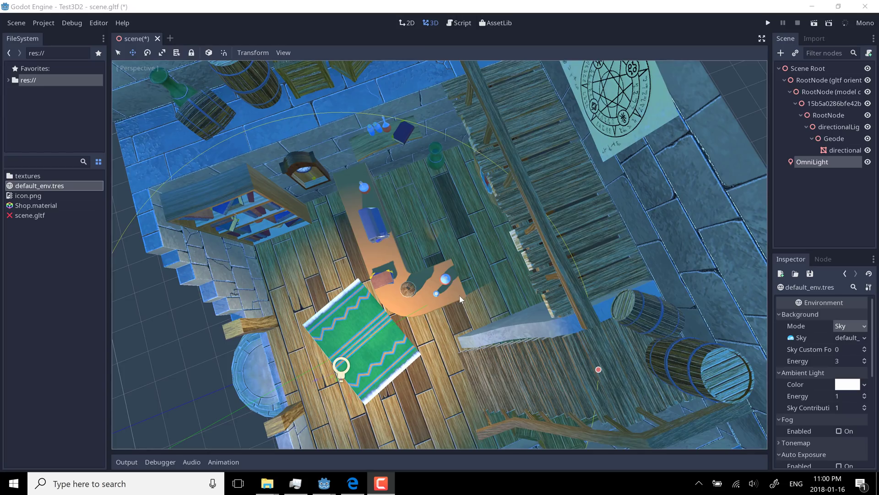
Orbit the viewport to face the shop's counter, bookshelf, rug and staircase
{"action": "middle_click_drag", "start_coordinate": [460, 296], "coordinate": [680, 282]}
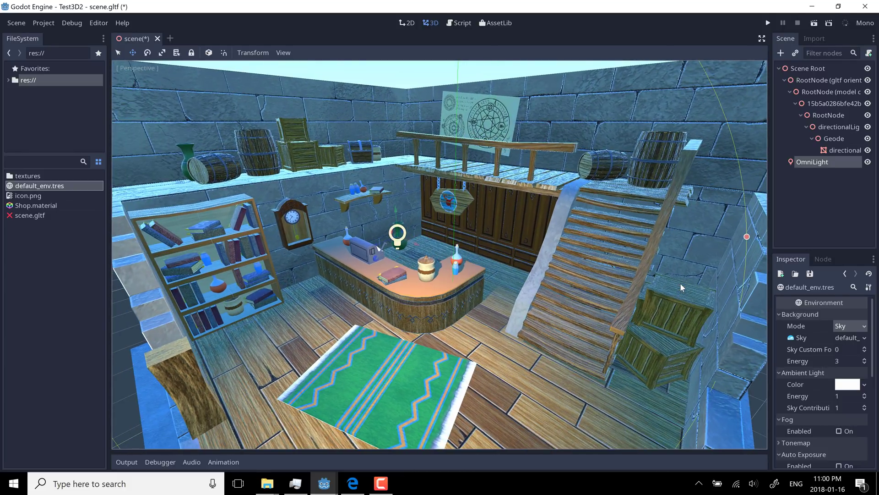
Enable Auto Exposure, SS Reflections, SSAO and Glow in default_env.tres
{"action": "scroll", "coordinate": [807, 350], "scroll_direction": "down", "scroll_amount": 2}
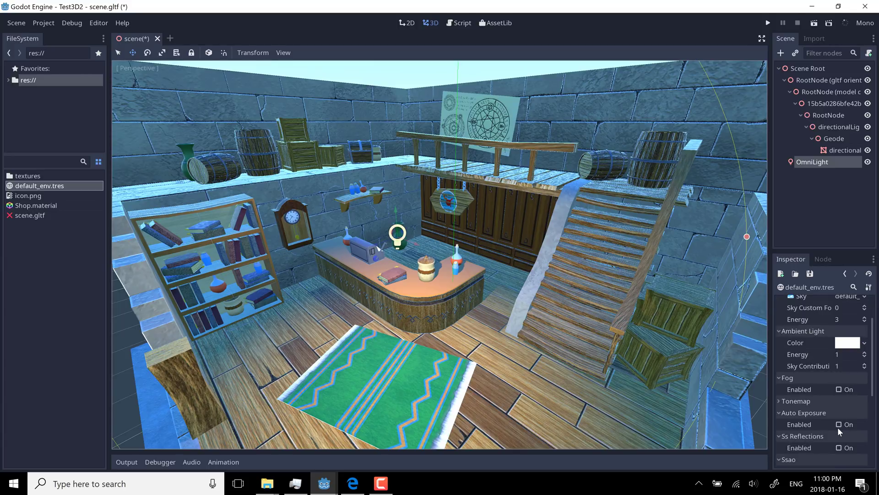
{"action": "left_click", "coordinate": [839, 425]}
{"action": "scroll", "coordinate": [841, 426], "scroll_direction": "down", "scroll_amount": 2}
{"action": "scroll", "coordinate": [841, 430], "scroll_direction": "down", "scroll_amount": 1}
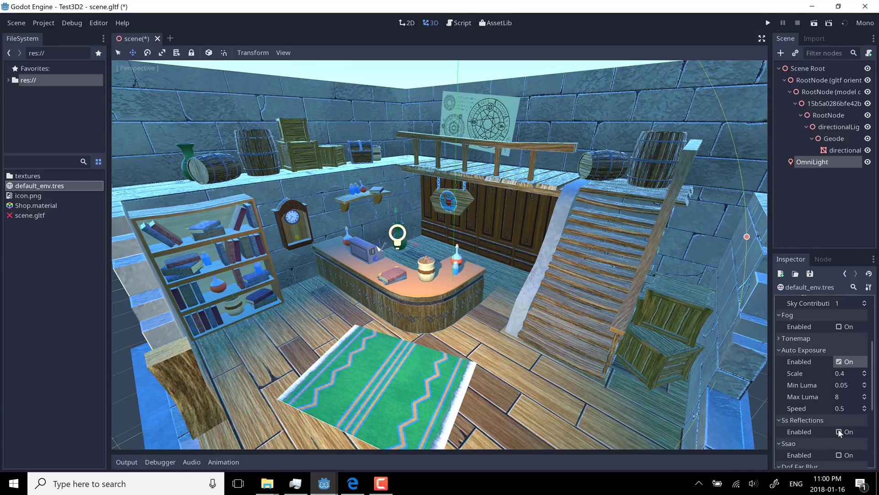
{"action": "left_click", "coordinate": [839, 431]}
{"action": "scroll", "coordinate": [839, 430], "scroll_direction": "down", "scroll_amount": 4}
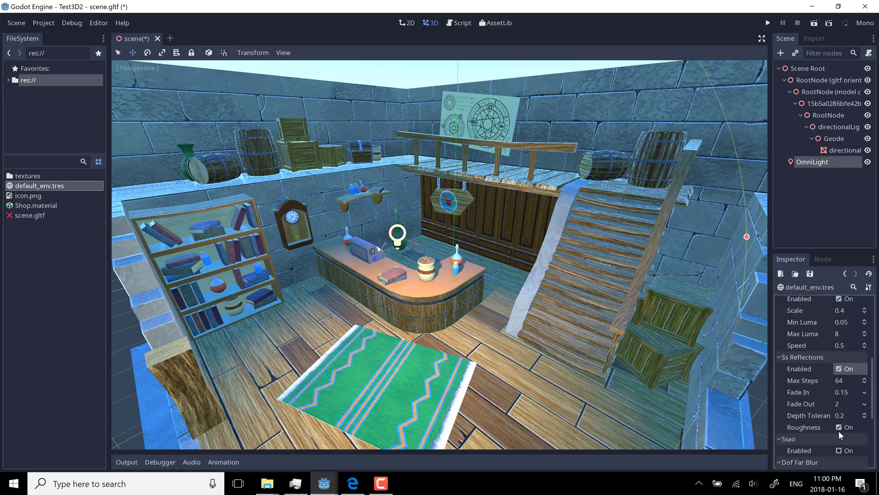
{"action": "left_click", "coordinate": [839, 429]}
{"action": "scroll", "coordinate": [839, 430], "scroll_direction": "down", "scroll_amount": 1}
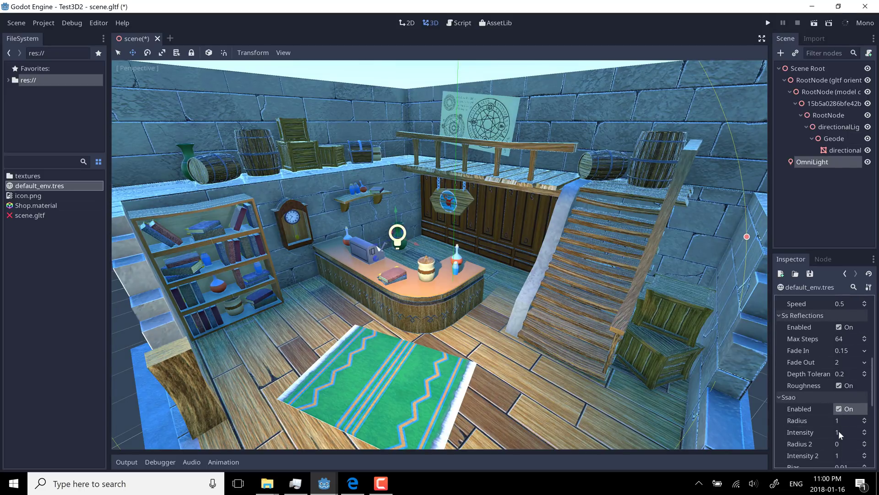
{"action": "scroll", "coordinate": [839, 431], "scroll_direction": "down", "scroll_amount": 8}
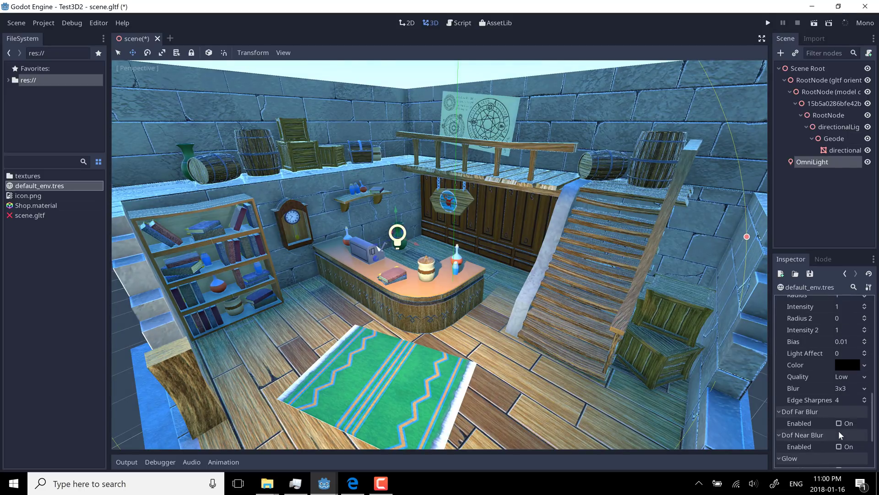
{"action": "left_click", "coordinate": [839, 428]}
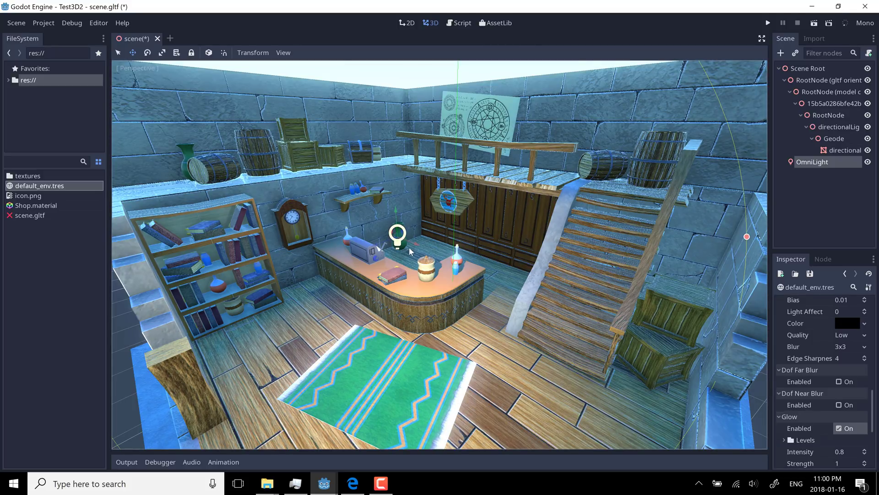
Slide the OmniLight along its X axis to the counter front, then view the room from above
{"action": "left_click_drag", "start_coordinate": [410, 245], "coordinate": [512, 239]}
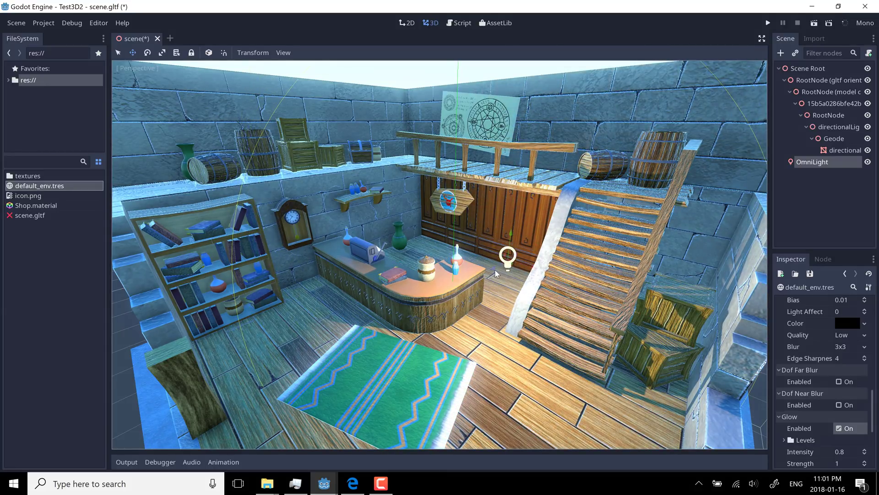
{"action": "middle_click_drag", "start_coordinate": [494, 275], "coordinate": [570, 328]}
{"action": "scroll", "coordinate": [391, 358], "scroll_direction": "up", "scroll_amount": 2}
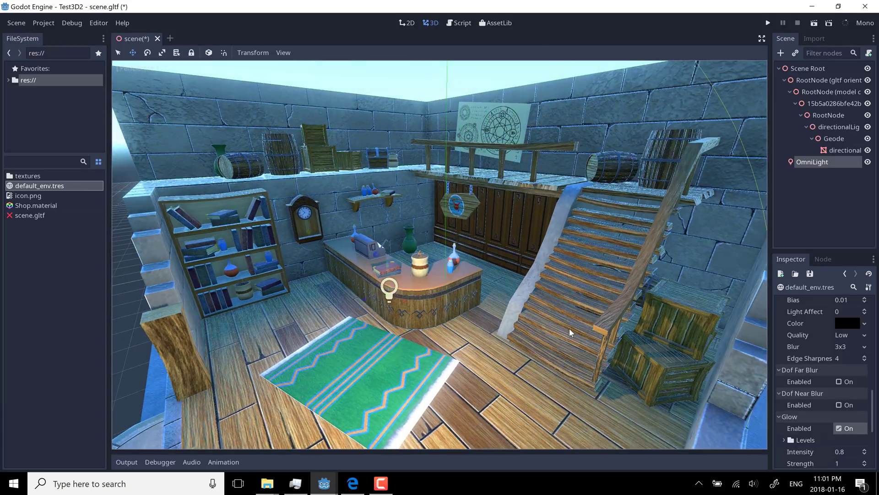
Select the OmniLight and toggle its shadows off and back on
{"action": "left_click", "coordinate": [823, 163]}
{"action": "scroll", "coordinate": [830, 361], "scroll_direction": "up", "scroll_amount": 3}
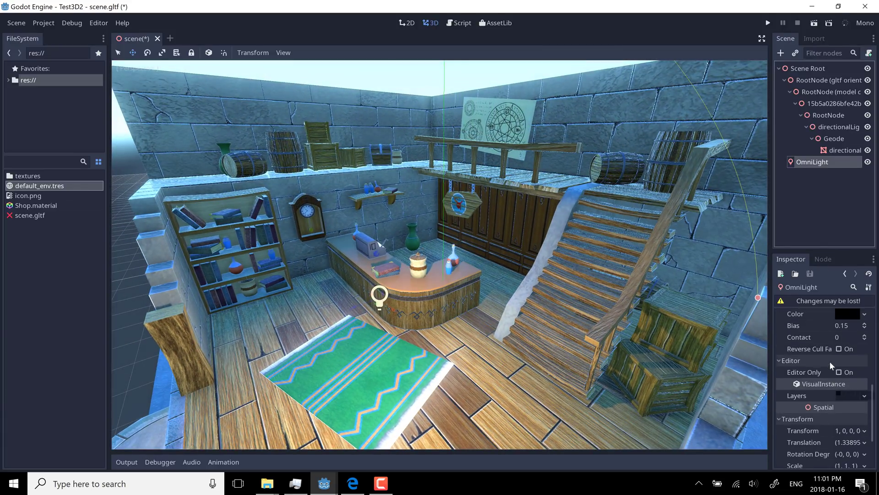
{"action": "left_click", "coordinate": [841, 379]}
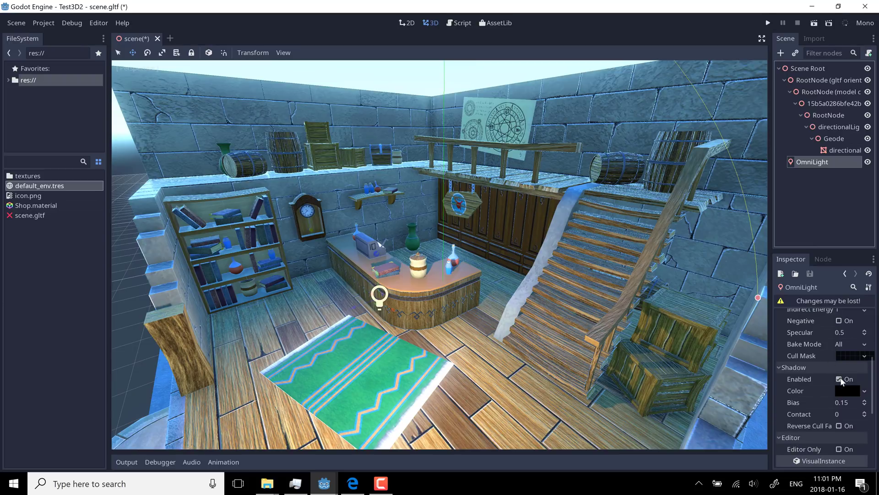
{"action": "left_click", "coordinate": [839, 379]}
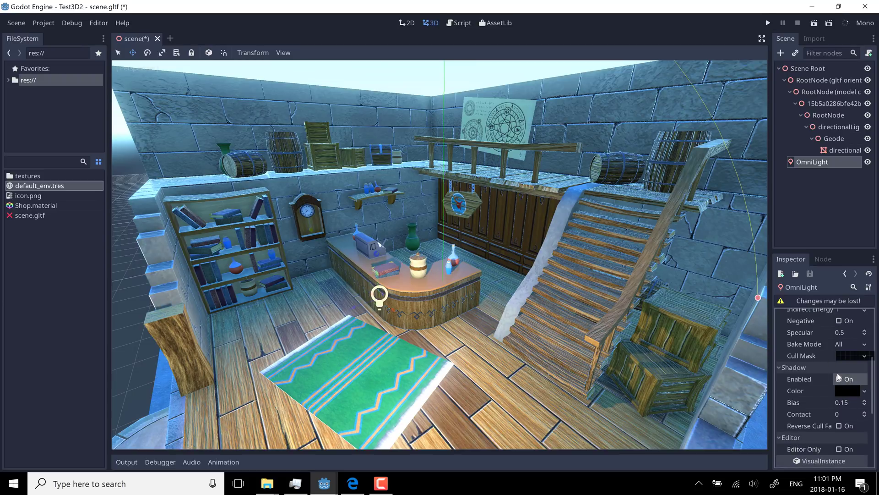
Raise the OmniLight's Energy from 4.5 to about 10
{"action": "scroll", "coordinate": [840, 378], "scroll_direction": "up", "scroll_amount": 3}
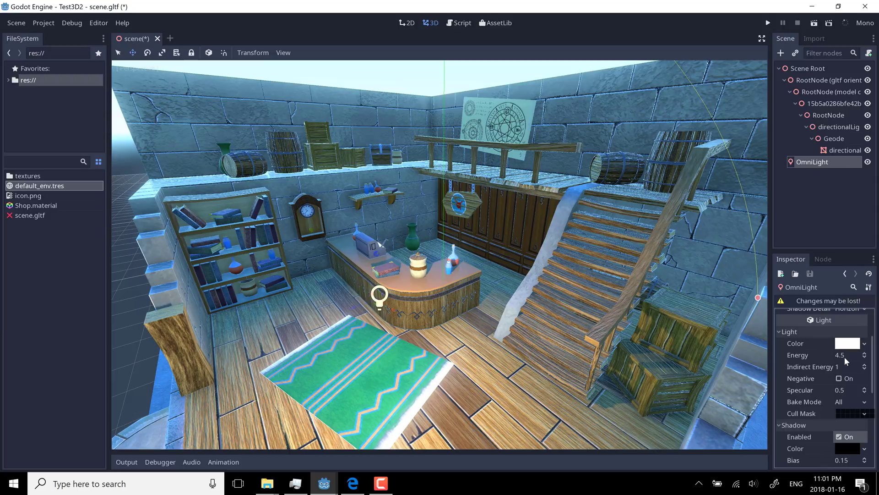
{"action": "left_click", "coordinate": [845, 357]}
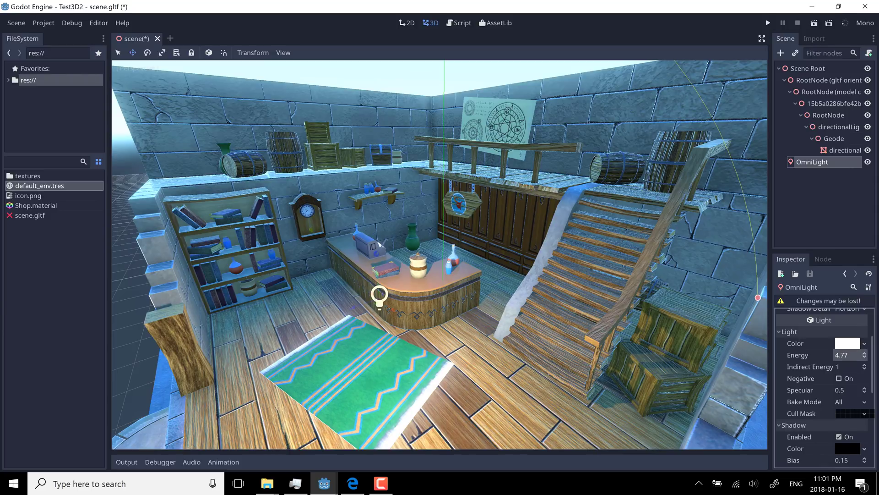
{"action": "mouse_move", "coordinate": [845, 357]}
{"action": "left_mouse_down"}
{"action": "mouse_move", "coordinate": [863, 357]}
{"action": "mouse_move", "coordinate": [848, 357]}
{"action": "left_mouse_up"}
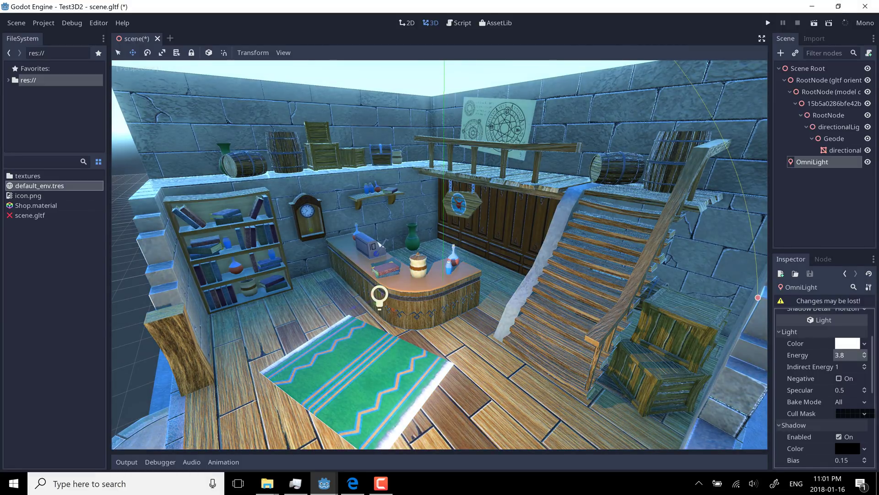
{"action": "left_click_drag", "start_coordinate": [847, 356], "coordinate": [853, 355]}
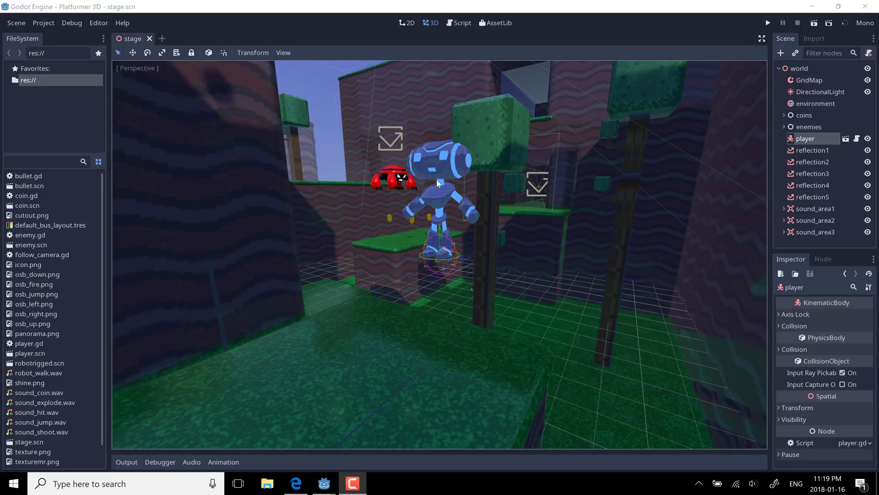
Orbit around the robot and zoom far out over the whole Platformer 3D level
{"action": "middle_click_drag", "start_coordinate": [436, 179], "coordinate": [330, 214]}
{"action": "scroll", "coordinate": [226, 184], "scroll_direction": "down", "scroll_amount": 5}
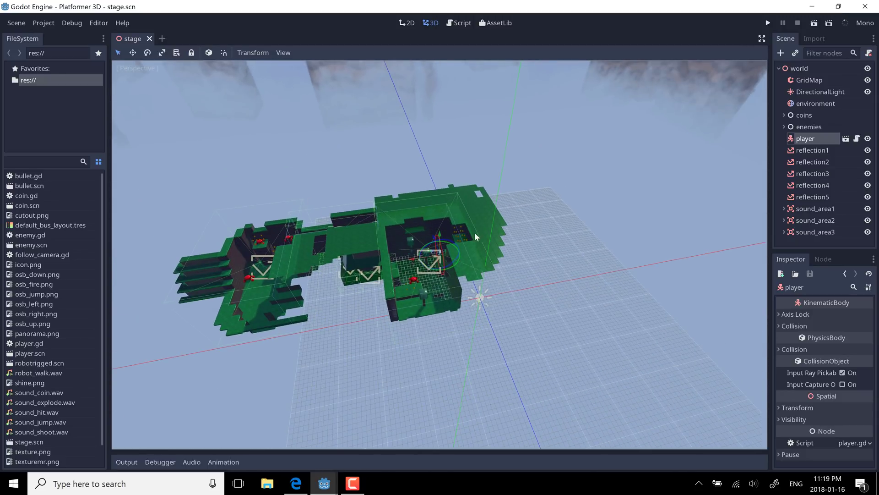
Open player.scn, frame the robot close up from the side, and open follow_camera.gd
{"action": "double_click", "coordinate": [812, 140]}
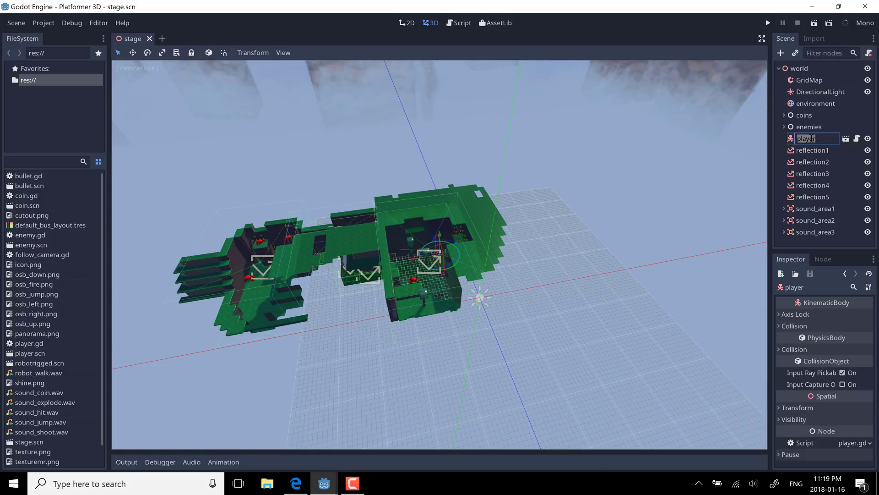
{"action": "left_click", "coordinate": [845, 139]}
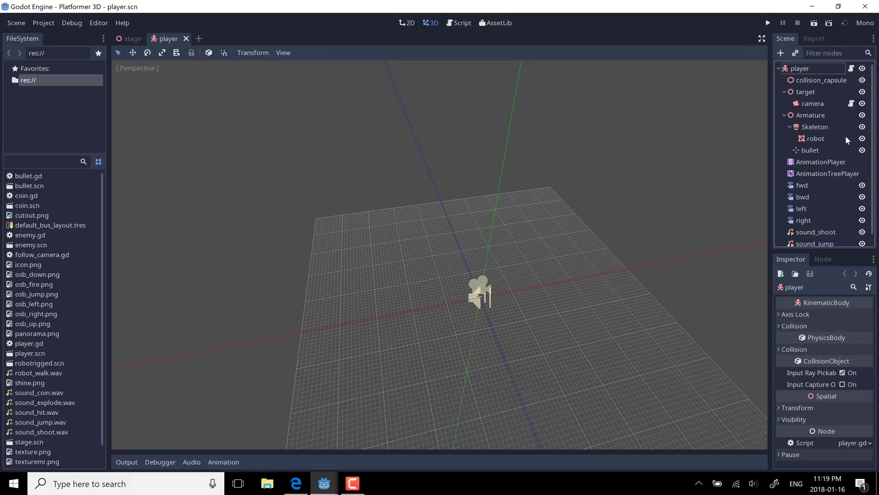
{"action": "left_click", "coordinate": [847, 140]}
{"action": "scroll", "coordinate": [542, 303], "scroll_direction": "up", "scroll_amount": 8}
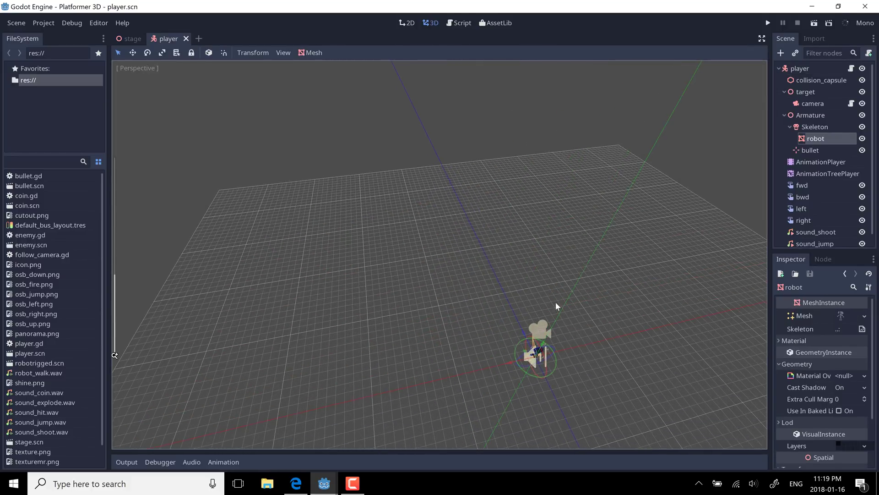
{"action": "key", "text": "f"}
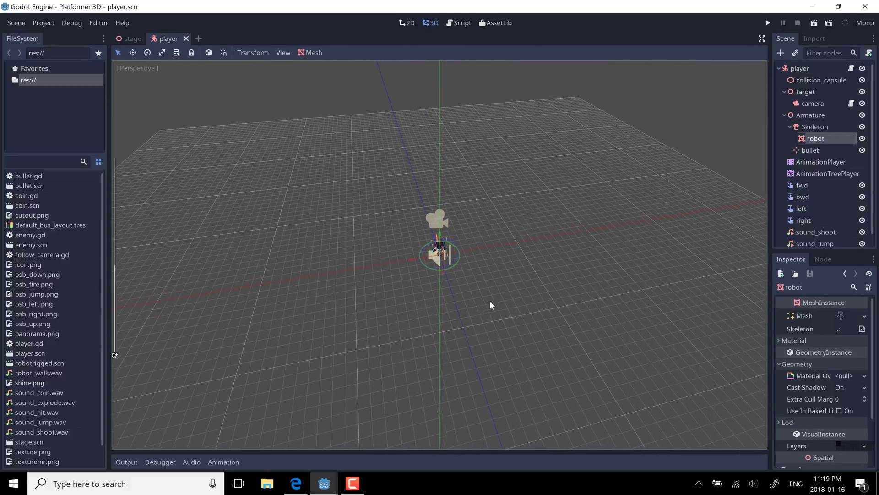
{"action": "scroll", "coordinate": [490, 301], "scroll_direction": "up", "scroll_amount": 10}
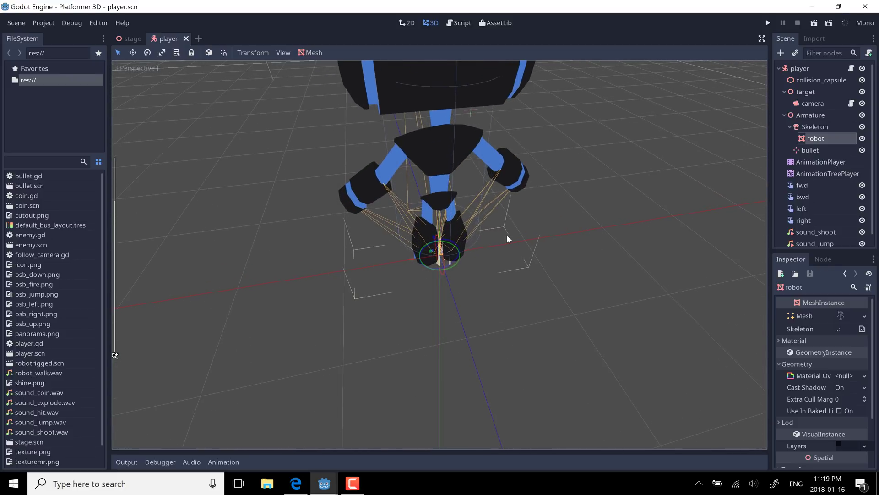
{"action": "middle_click_drag", "start_coordinate": [507, 235], "coordinate": [221, 224]}
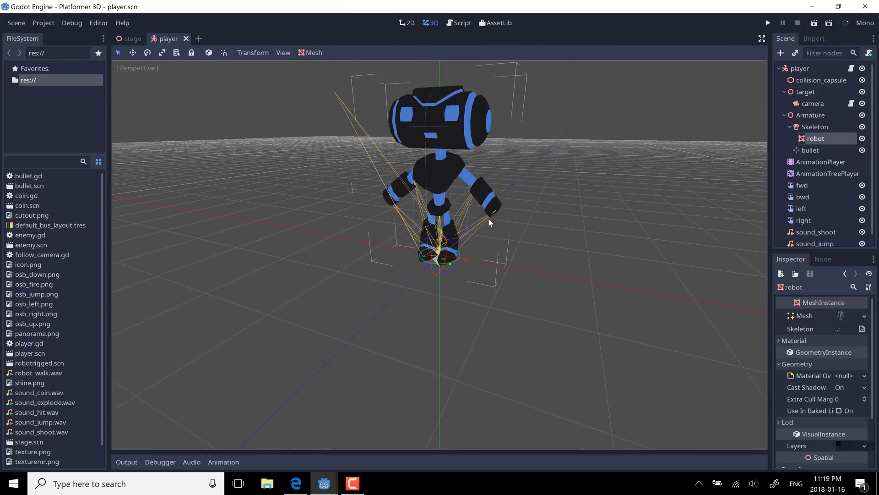
{"action": "left_click", "coordinate": [851, 104]}
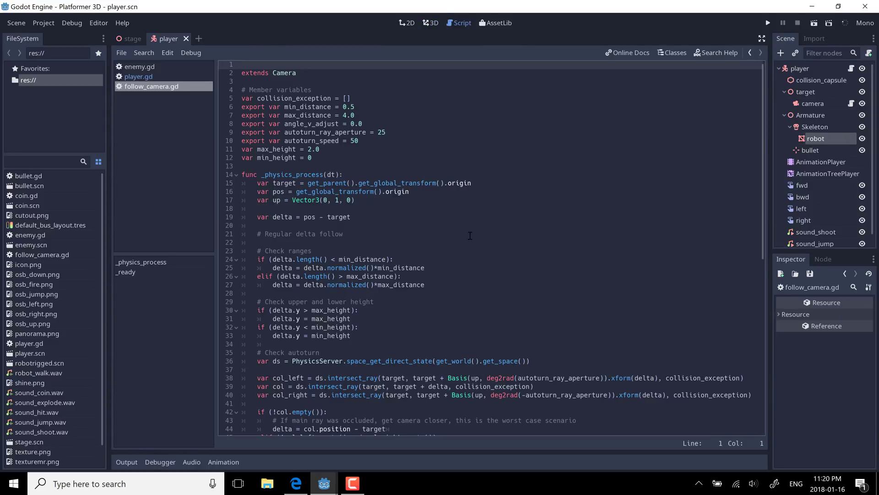
Scroll up and down through the follow_camera.gd script
{"action": "scroll", "coordinate": [470, 235], "scroll_direction": "down", "scroll_amount": 8}
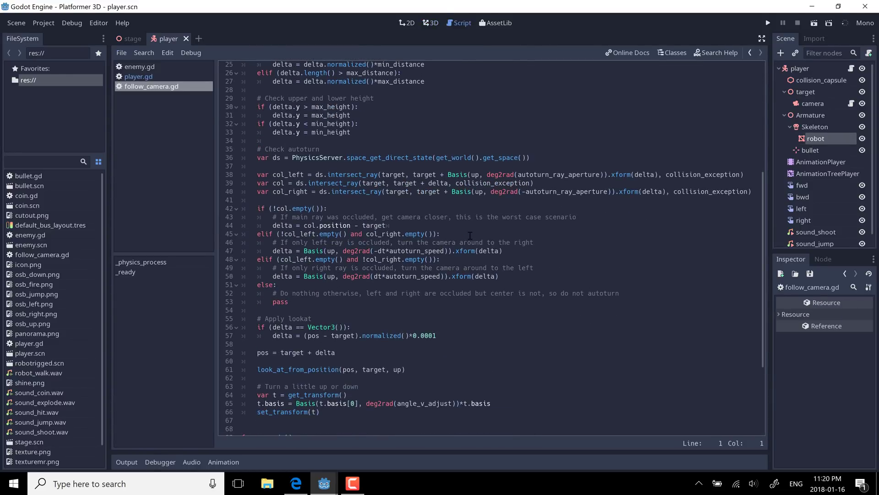
{"action": "scroll", "coordinate": [469, 235], "scroll_direction": "down", "scroll_amount": 5}
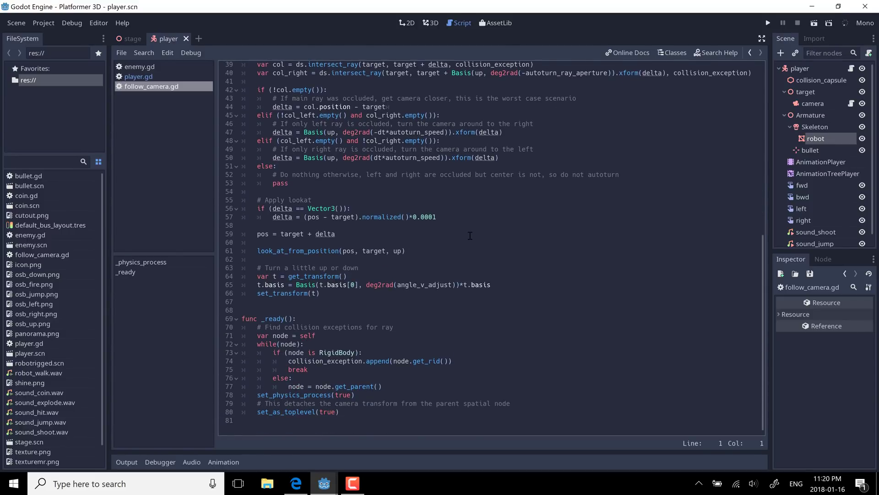
{"action": "scroll", "coordinate": [470, 235], "scroll_direction": "up", "scroll_amount": 6, "text": "ctrl"}
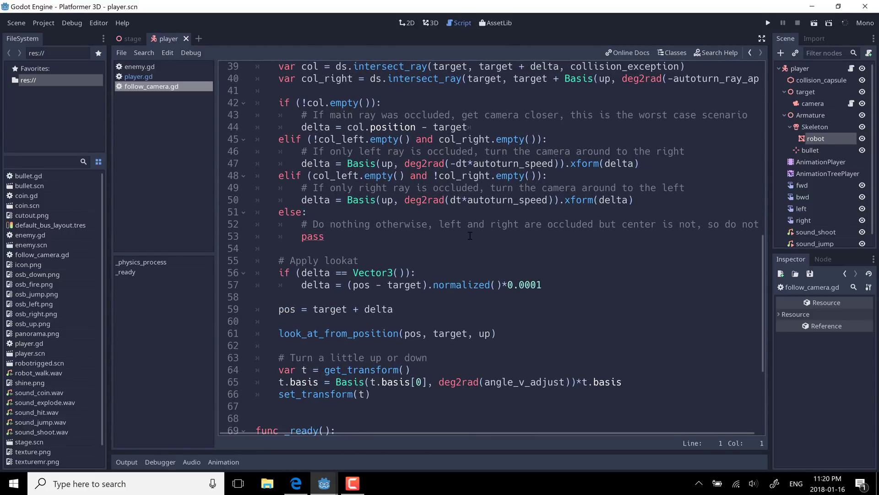
{"action": "scroll", "coordinate": [470, 235], "scroll_direction": "up", "scroll_amount": 9}
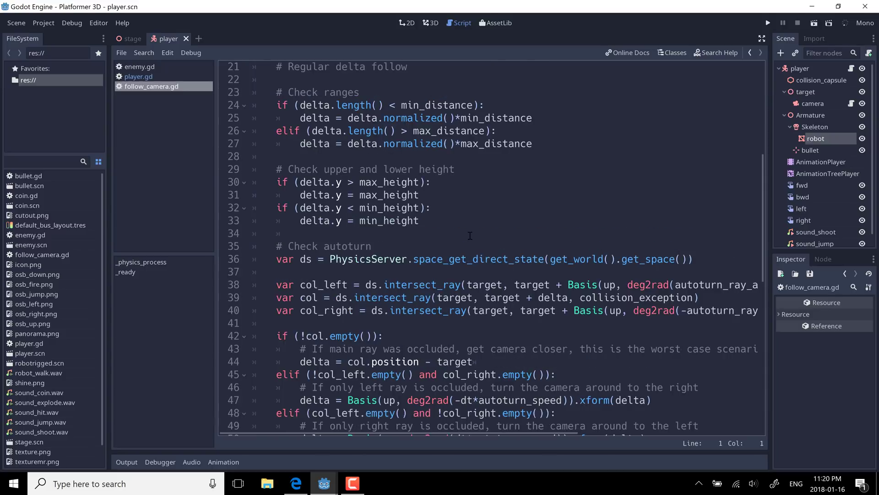
{"action": "scroll", "coordinate": [469, 236], "scroll_direction": "up", "scroll_amount": 4}
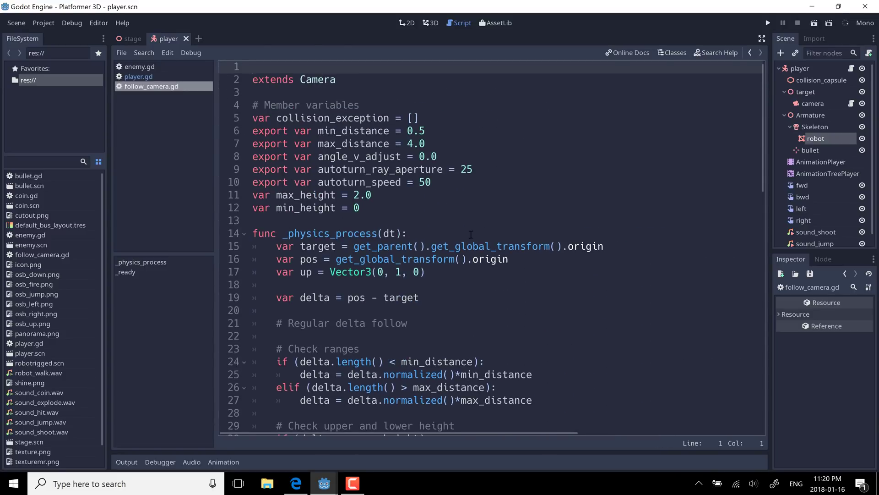
Read the script in distraction-free mode, then open docs.godotengine.org in the browser
{"action": "left_click", "coordinate": [761, 39]}
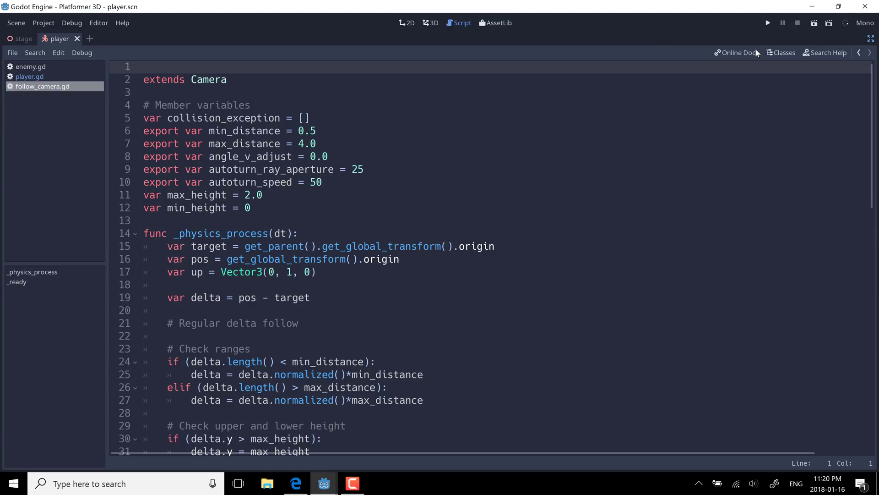
{"action": "scroll", "coordinate": [566, 174], "scroll_direction": "down", "scroll_amount": 8}
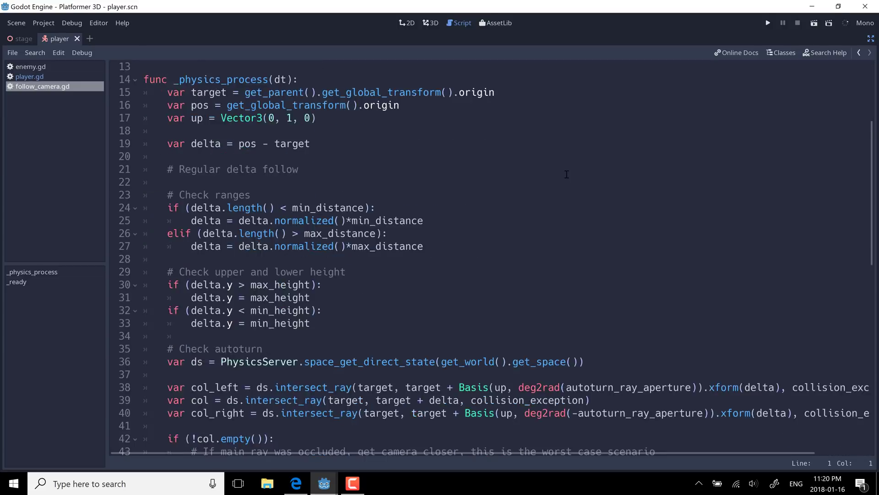
{"action": "scroll", "coordinate": [567, 174], "scroll_direction": "down", "scroll_amount": 9}
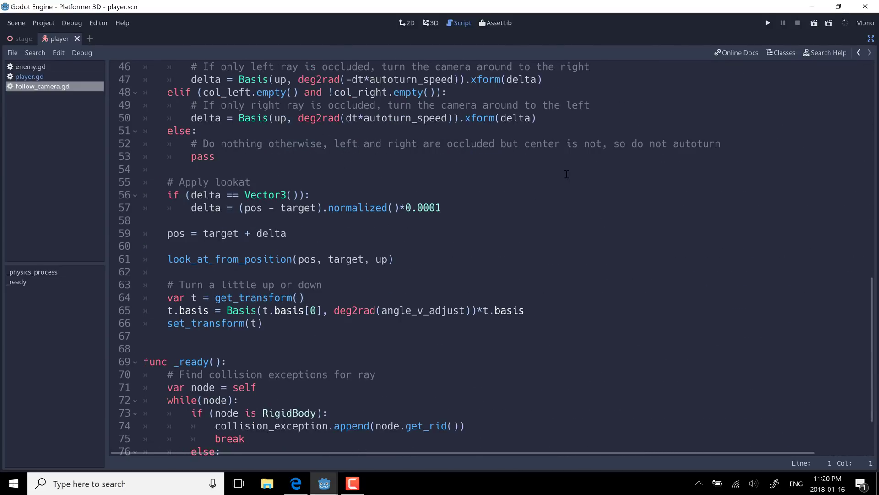
{"action": "scroll", "coordinate": [566, 174], "scroll_direction": "up", "scroll_amount": 16}
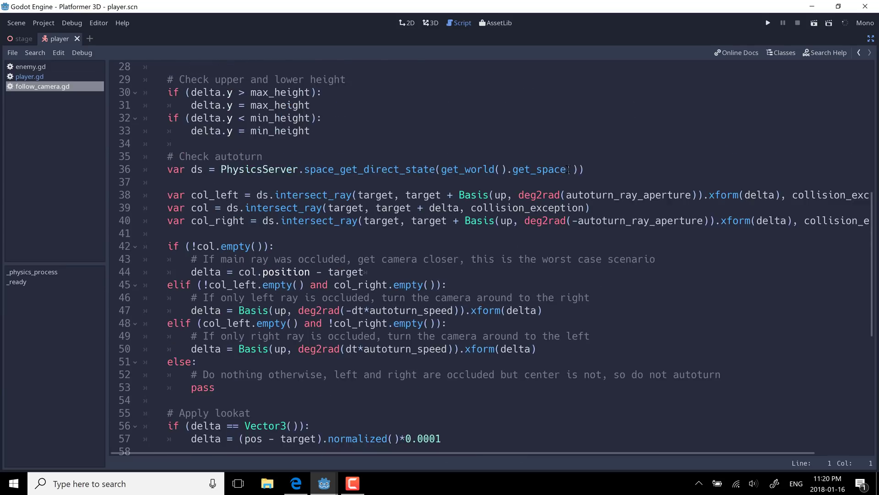
{"action": "left_click", "coordinate": [741, 53]}
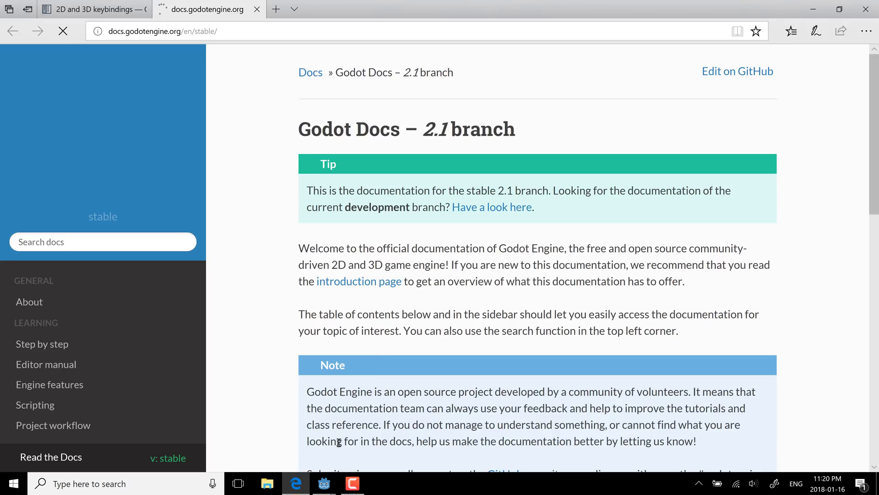
Back in Godot, open the OmniLight class reference from the Classes list
{"action": "mouse_move", "coordinate": [326, 485]}
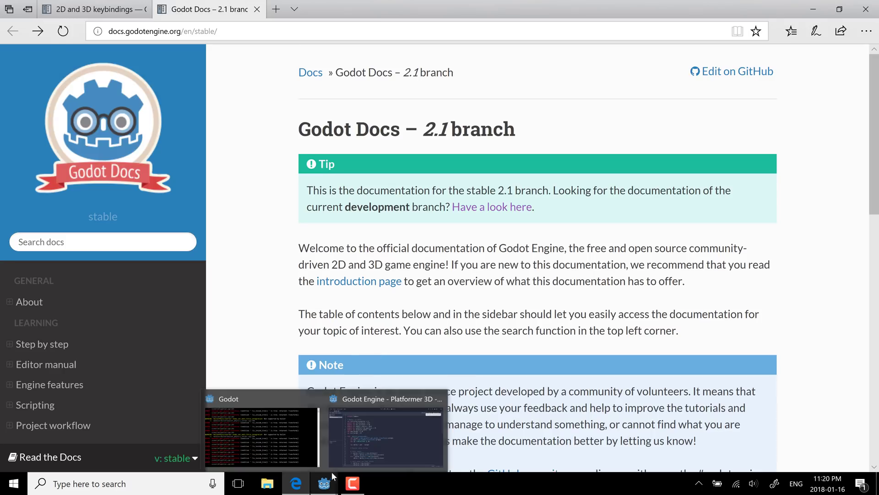
{"action": "left_click", "coordinate": [358, 446]}
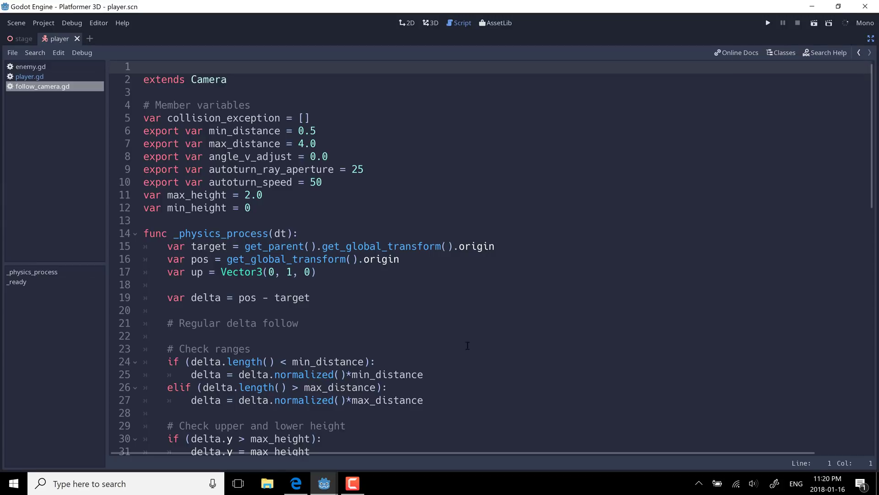
{"action": "left_click", "coordinate": [786, 54]}
{"action": "scroll", "coordinate": [431, 218], "scroll_direction": "down", "scroll_amount": 2}
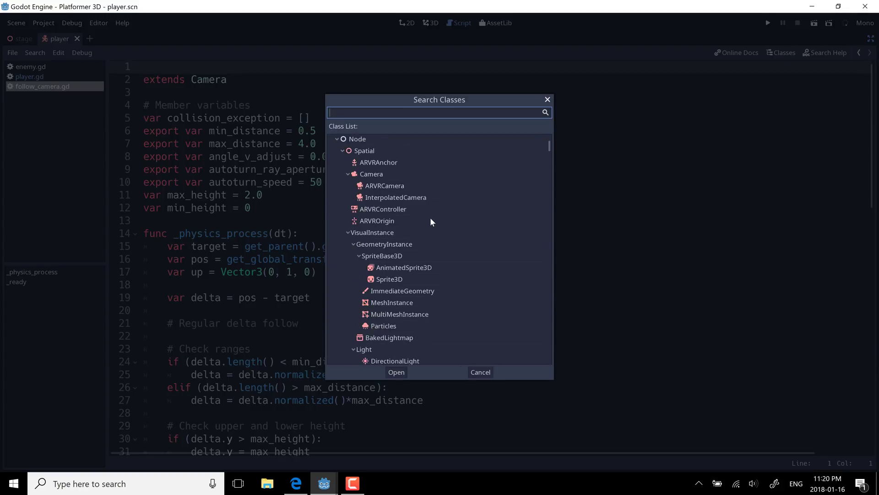
{"action": "scroll", "coordinate": [431, 219], "scroll_direction": "down", "scroll_amount": 5}
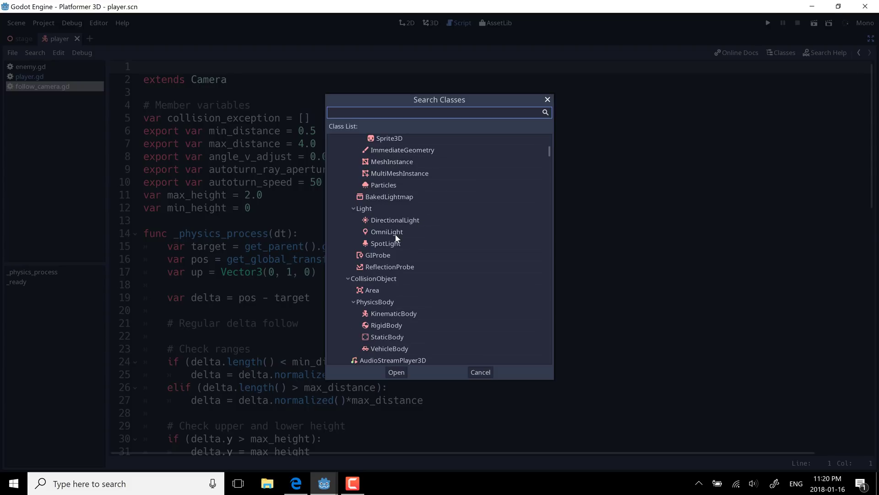
{"action": "double_click", "coordinate": [396, 234]}
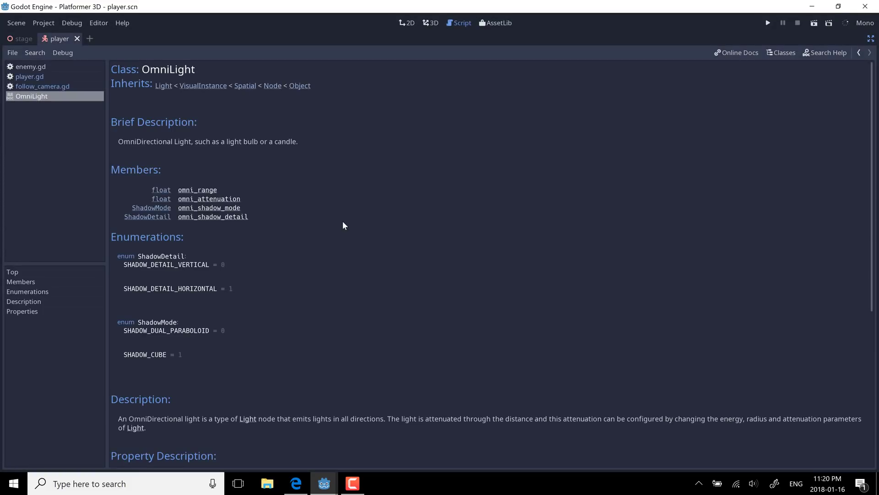
Switch to the stage scene and restore the side docks
{"action": "scroll", "coordinate": [344, 223], "scroll_direction": "down", "scroll_amount": 6}
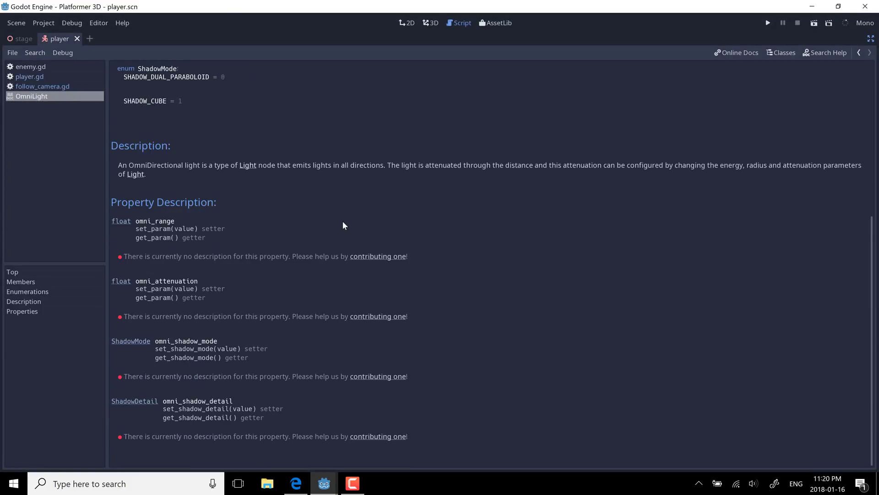
{"action": "scroll", "coordinate": [342, 221], "scroll_direction": "up", "scroll_amount": 5}
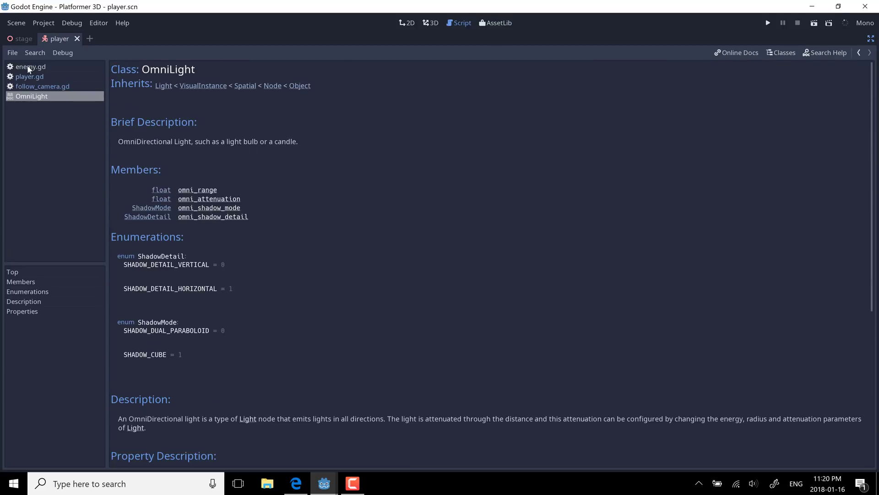
{"action": "left_click", "coordinate": [16, 40]}
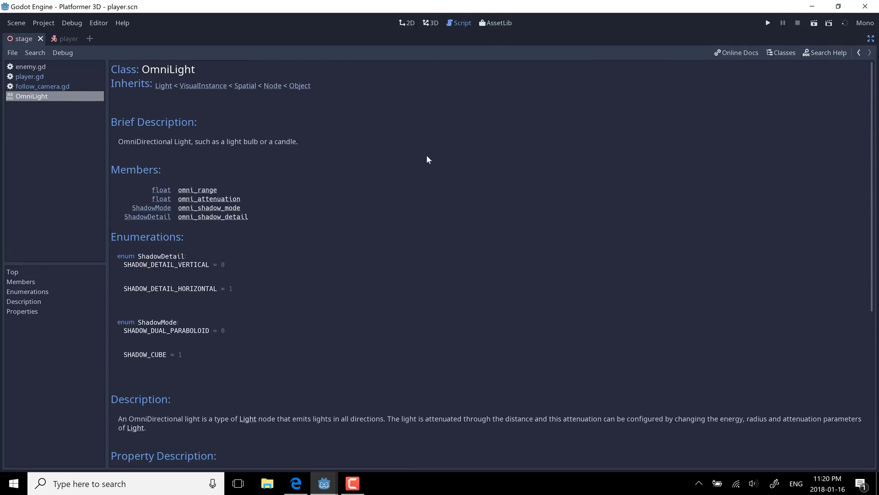
{"action": "left_click", "coordinate": [871, 39]}
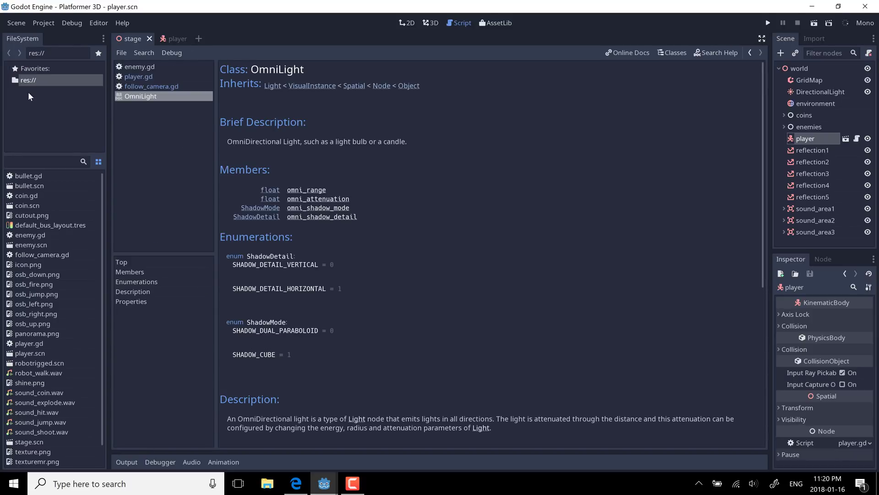
View the level low and close in the 3D workspace, then run the Platformer 3D game
{"action": "left_click", "coordinate": [433, 25]}
{"action": "middle_click_drag", "start_coordinate": [457, 215], "coordinate": [478, 189]}
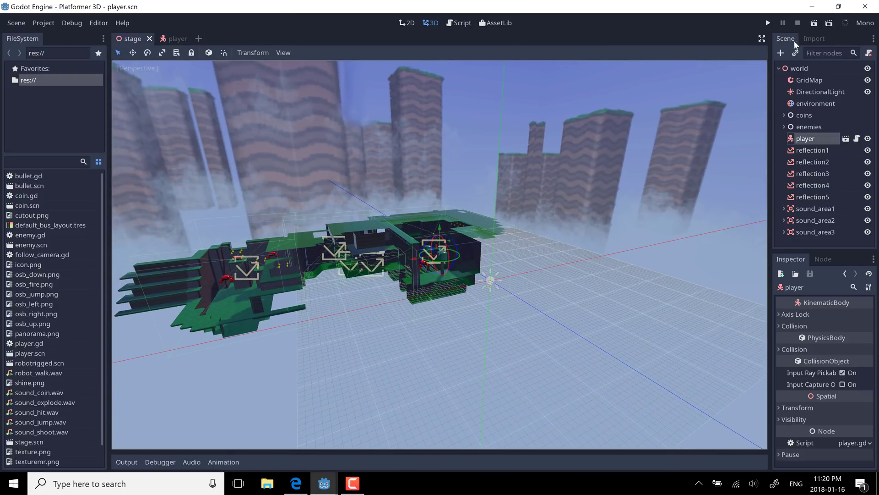
{"action": "left_click", "coordinate": [769, 21]}
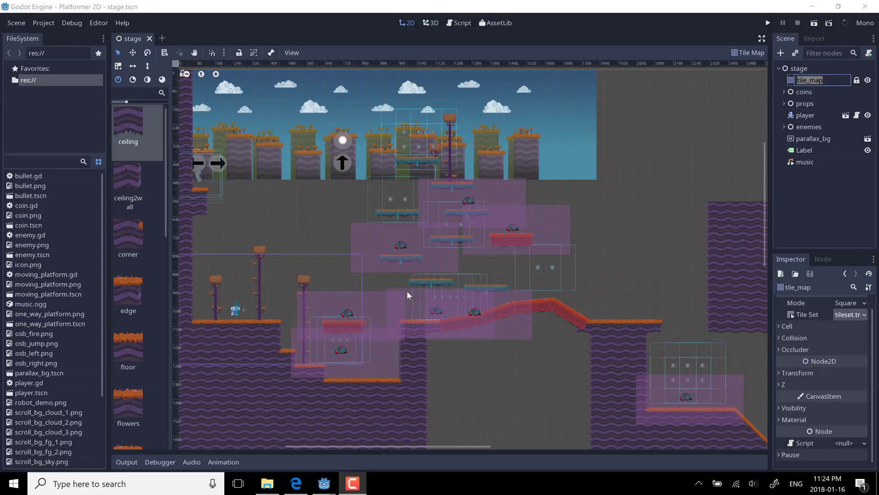
{"action": "scroll", "coordinate": [322, 262], "scroll_direction": "up", "scroll_amount": 2}
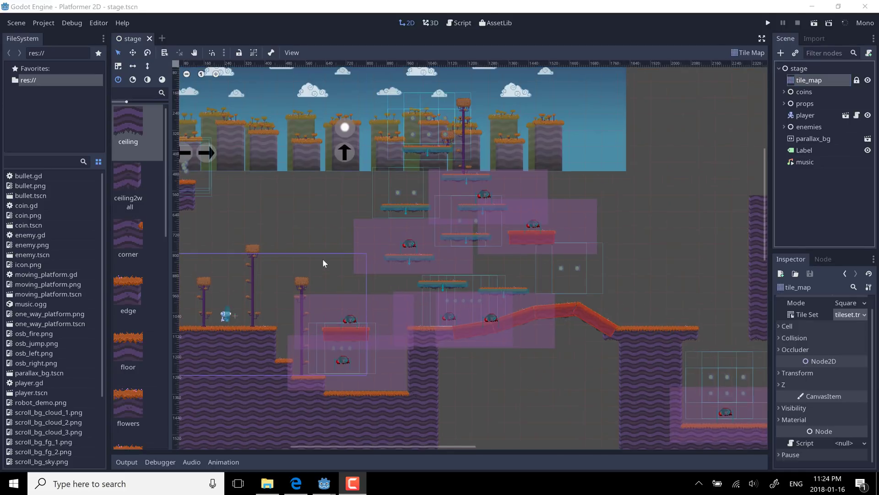
{"action": "scroll", "coordinate": [323, 263], "scroll_direction": "up", "scroll_amount": 5}
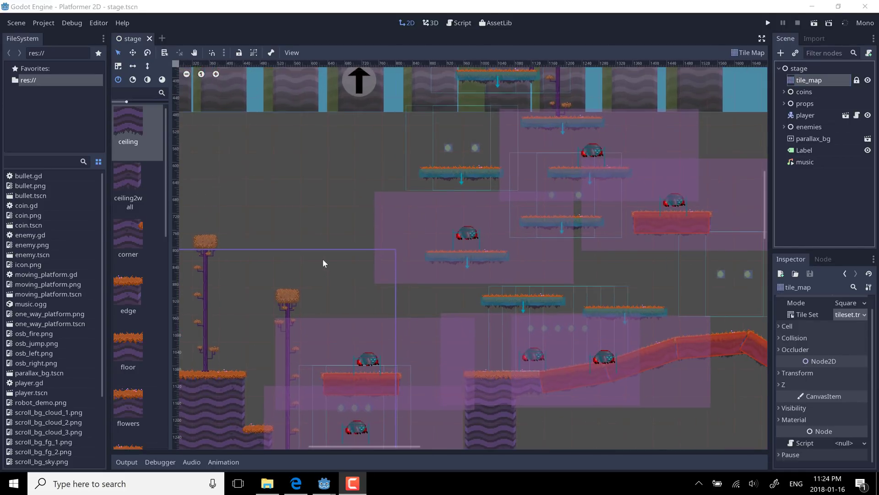
{"action": "scroll", "coordinate": [322, 258], "scroll_direction": "up", "scroll_amount": 3}
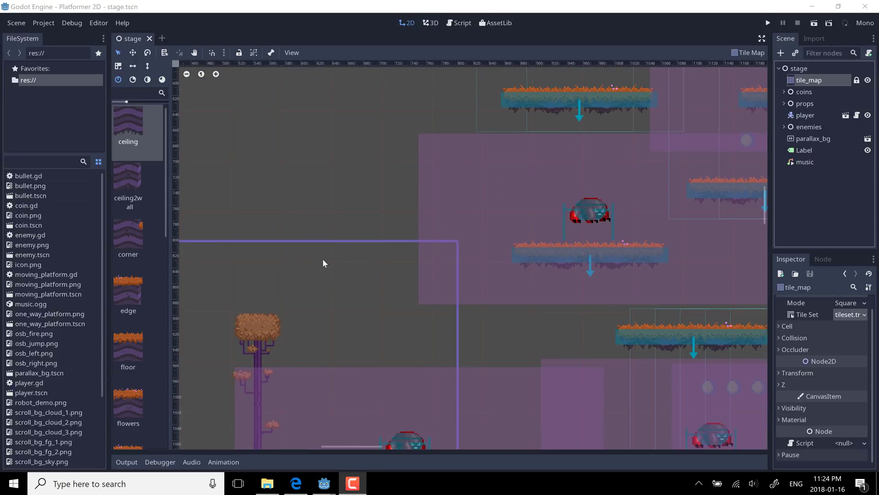
{"action": "middle_click_drag", "start_coordinate": [330, 248], "coordinate": [667, 180]}
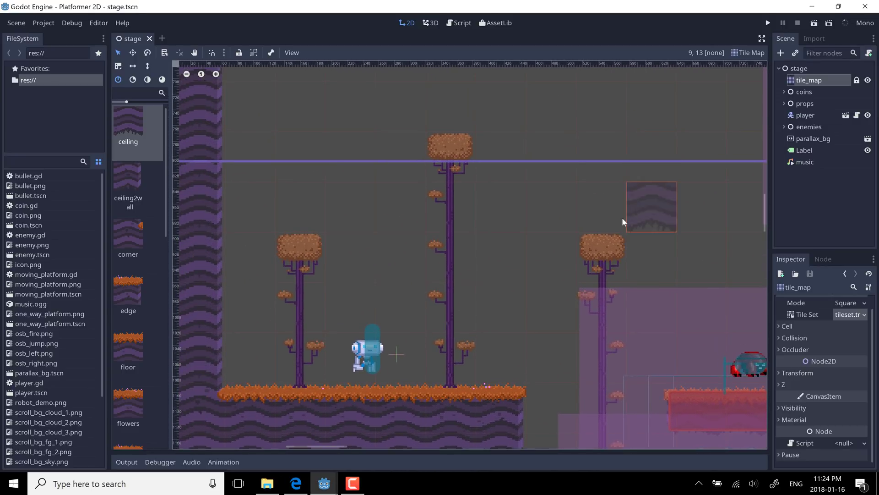
{"action": "middle_click_drag", "start_coordinate": [429, 217], "coordinate": [292, 439]}
{"action": "scroll", "coordinate": [293, 438], "scroll_direction": "down", "scroll_amount": 7}
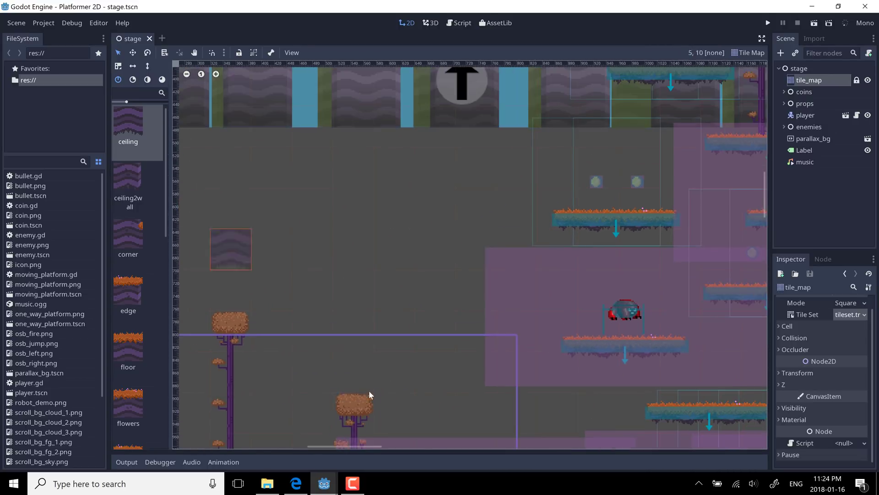
{"action": "scroll", "coordinate": [404, 357], "scroll_direction": "down", "scroll_amount": 8}
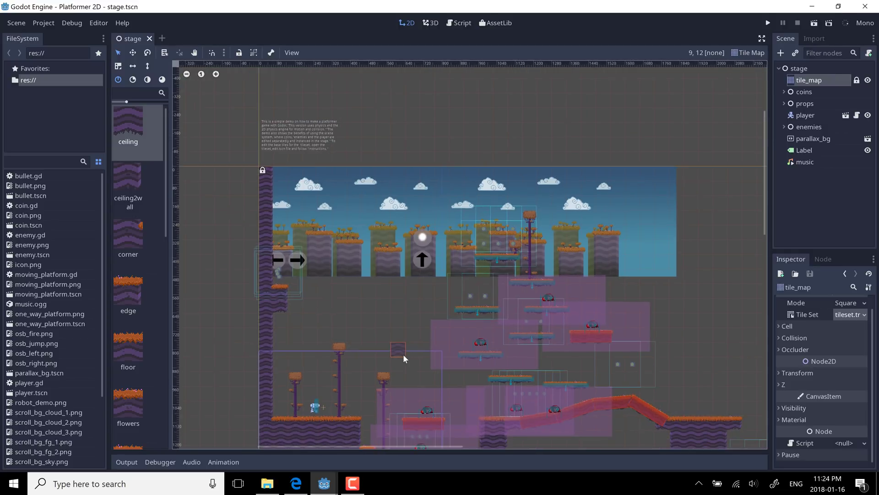
{"action": "scroll", "coordinate": [403, 353], "scroll_direction": "down", "scroll_amount": 6}
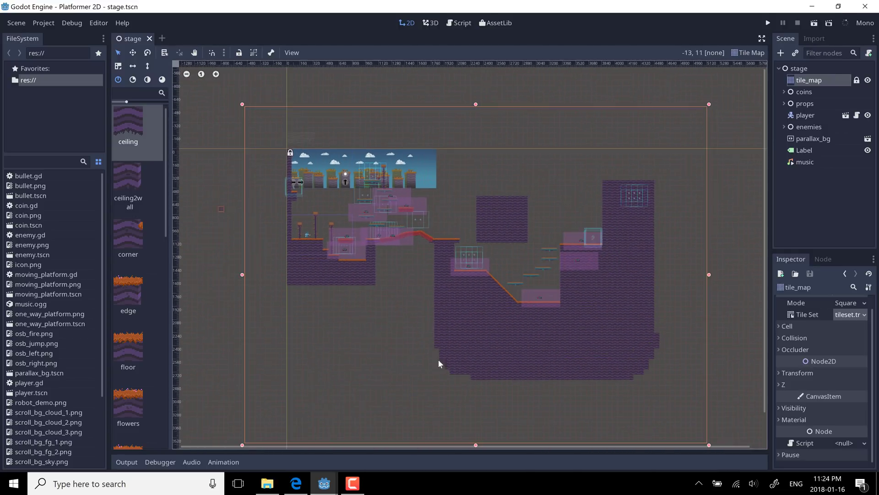
{"action": "scroll", "coordinate": [527, 336], "scroll_direction": "up", "scroll_amount": 5}
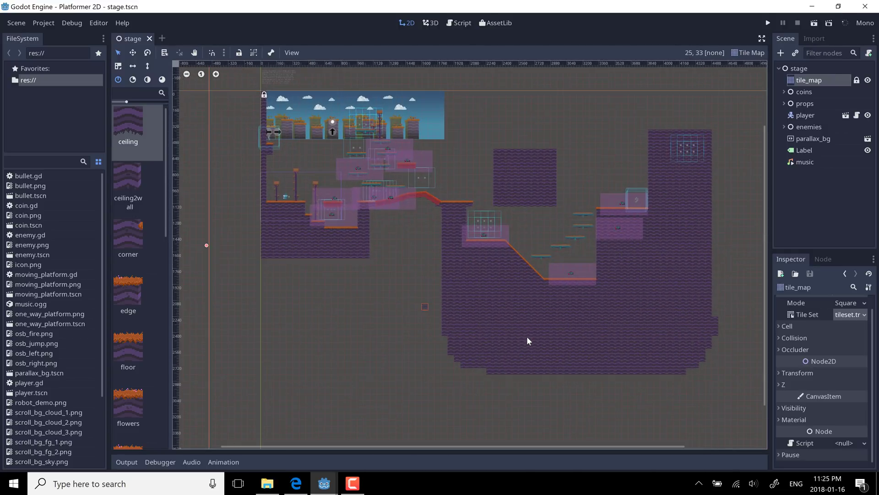
{"action": "scroll", "coordinate": [526, 336], "scroll_direction": "up", "scroll_amount": 7}
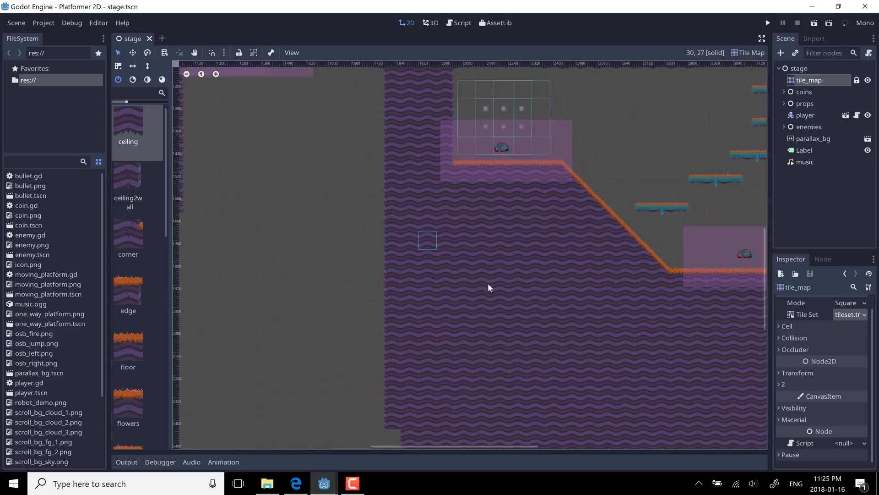
{"action": "scroll", "coordinate": [580, 257], "scroll_direction": "up", "scroll_amount": 3}
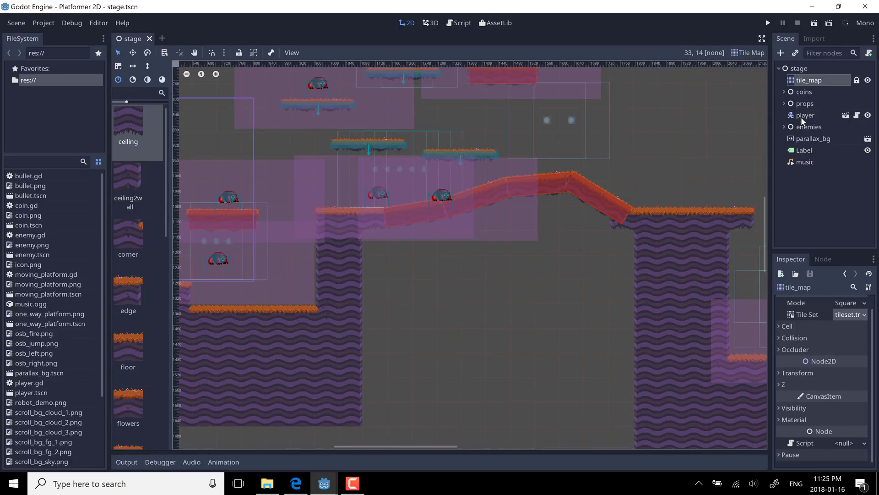
Select the player node and zoom the stage view onto the robot among the trees
{"action": "left_click", "coordinate": [801, 118]}
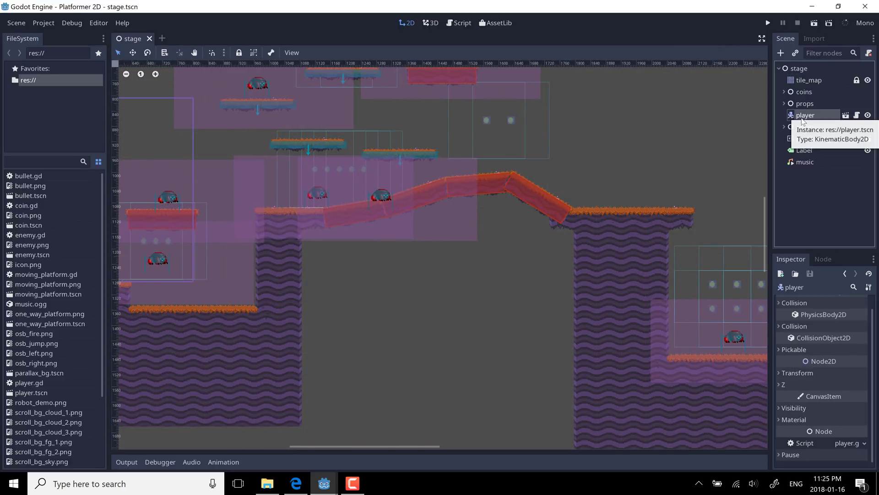
{"action": "left_click", "coordinate": [801, 117]}
{"action": "key", "text": "Return"}
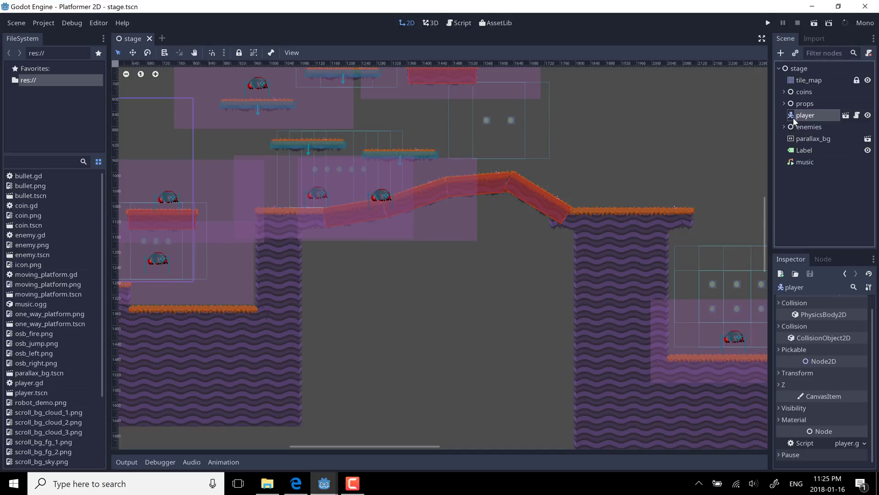
{"action": "middle_click_drag", "start_coordinate": [425, 197], "coordinate": [660, 235]}
{"action": "scroll", "coordinate": [329, 241], "scroll_direction": "left", "scroll_amount": 5}
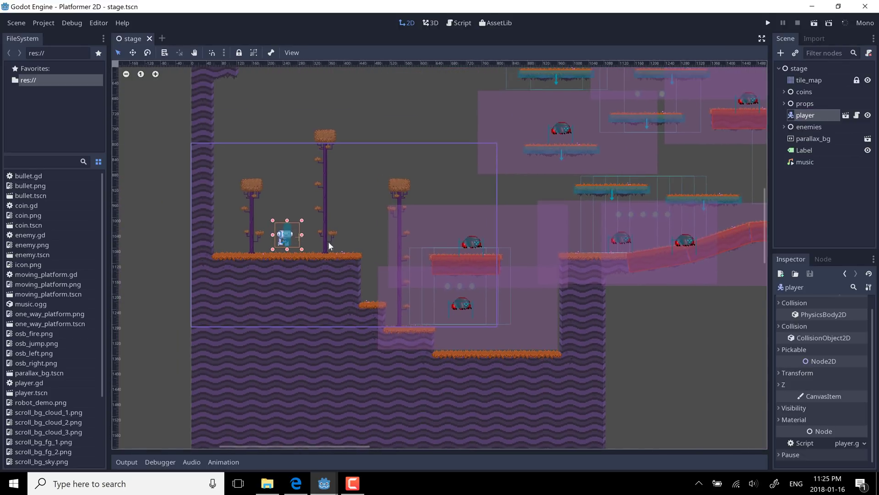
{"action": "scroll", "coordinate": [455, 222], "scroll_direction": "up", "scroll_amount": 5}
{"action": "scroll", "coordinate": [457, 234], "scroll_direction": "up", "scroll_amount": 4}
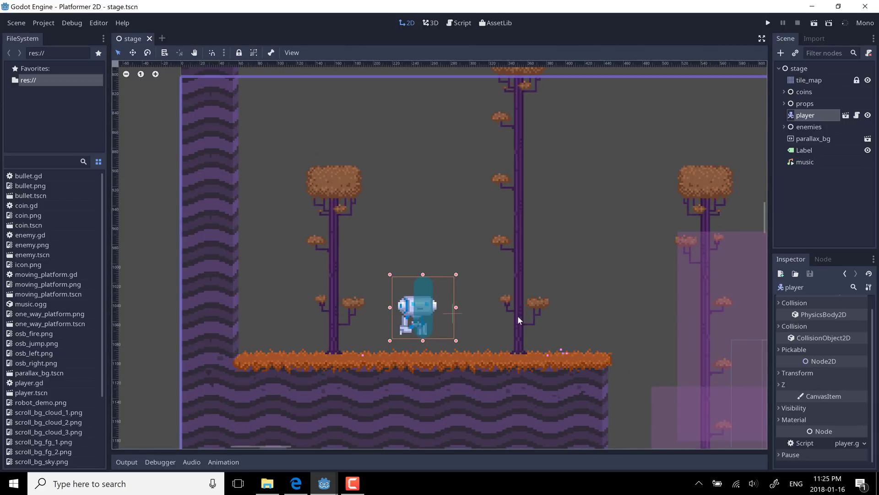
{"action": "scroll", "coordinate": [458, 271], "scroll_direction": "up", "scroll_amount": 2}
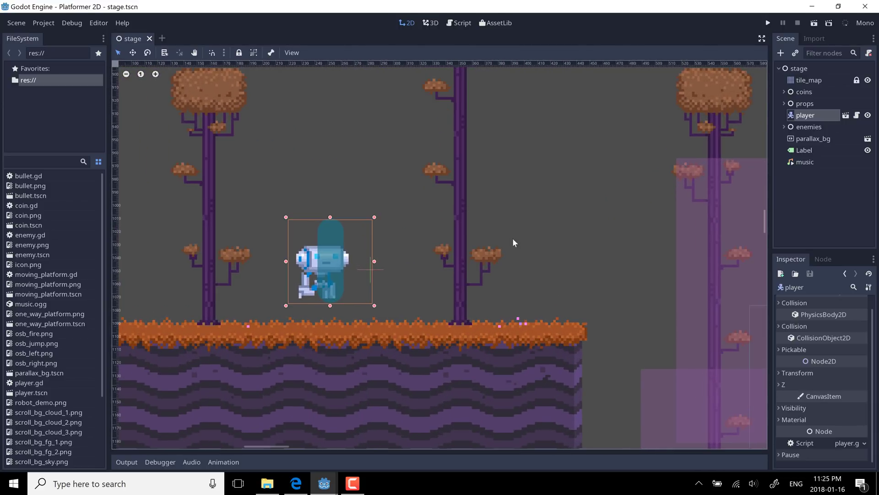
Paint a two-tile platform above the robot in tile_map, first with ceiling2wall, then repainted with the floor tile
{"action": "left_click", "coordinate": [807, 80]}
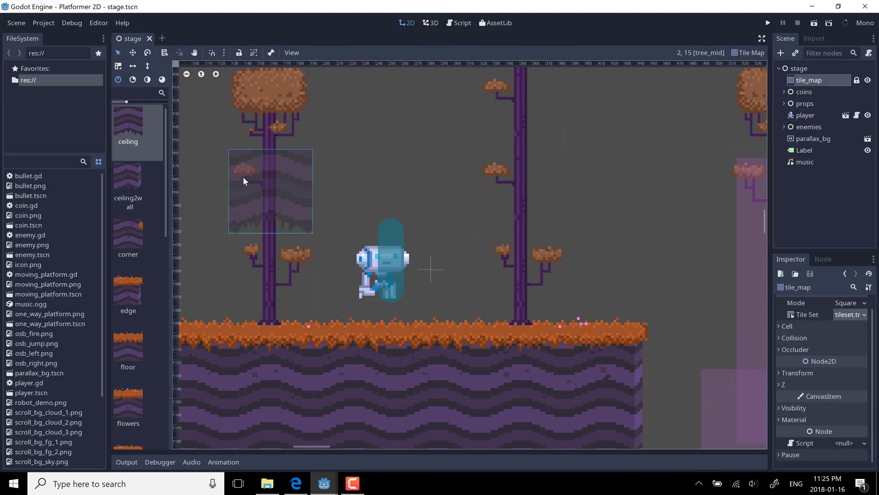
{"action": "left_click", "coordinate": [131, 176]}
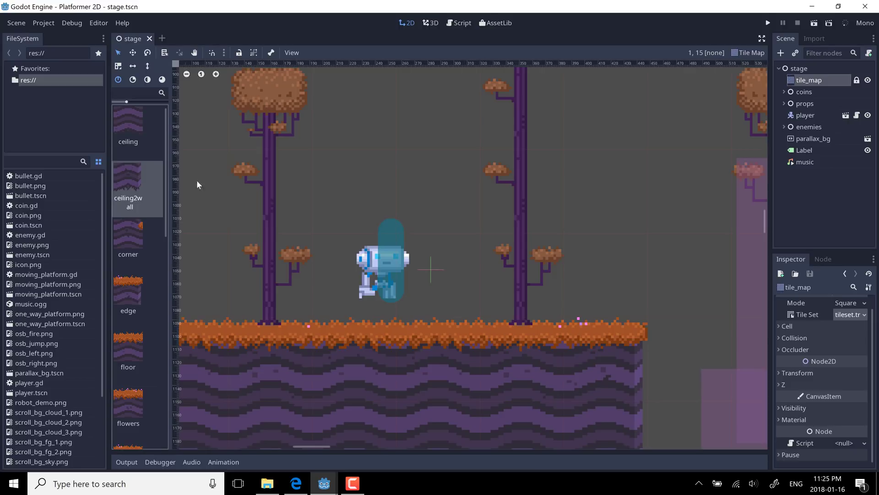
{"action": "left_click", "coordinate": [489, 193]}
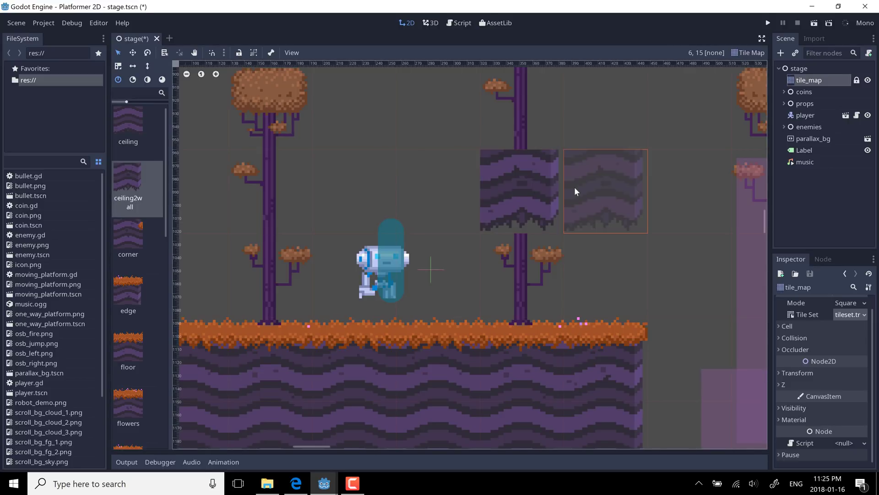
{"action": "left_click", "coordinate": [575, 187]}
{"action": "scroll", "coordinate": [96, 348], "scroll_direction": "down", "scroll_amount": 4}
{"action": "scroll", "coordinate": [134, 350], "scroll_direction": "down", "scroll_amount": 2}
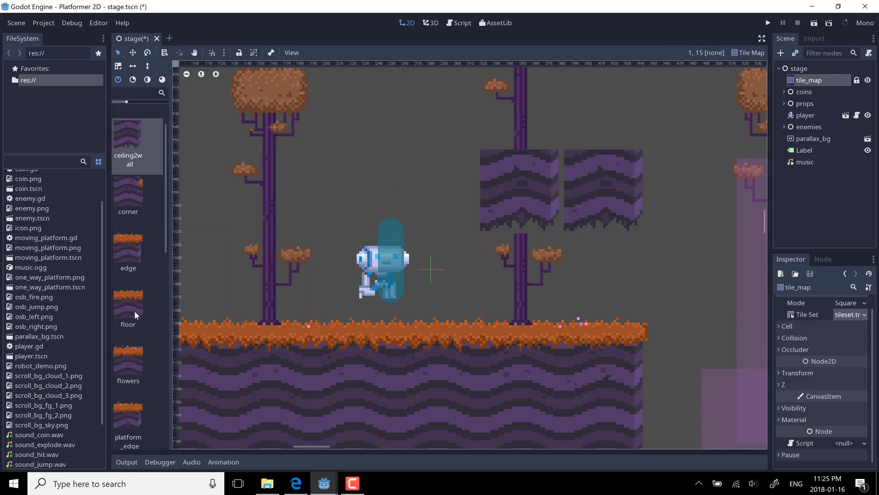
{"action": "left_click", "coordinate": [134, 310]}
{"action": "left_click", "coordinate": [556, 192]}
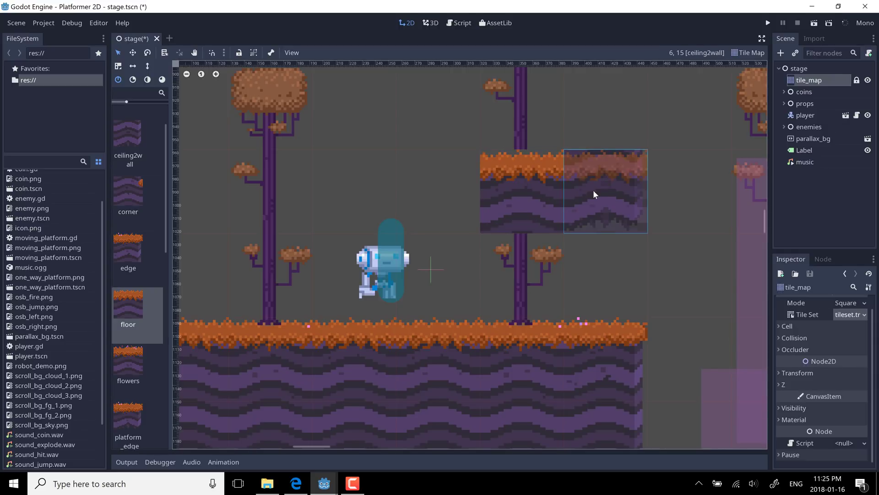
{"action": "left_click", "coordinate": [593, 192]}
Open player.tscn from the player node's scene icon
{"action": "scroll", "coordinate": [364, 222], "scroll_direction": "down", "scroll_amount": 4}
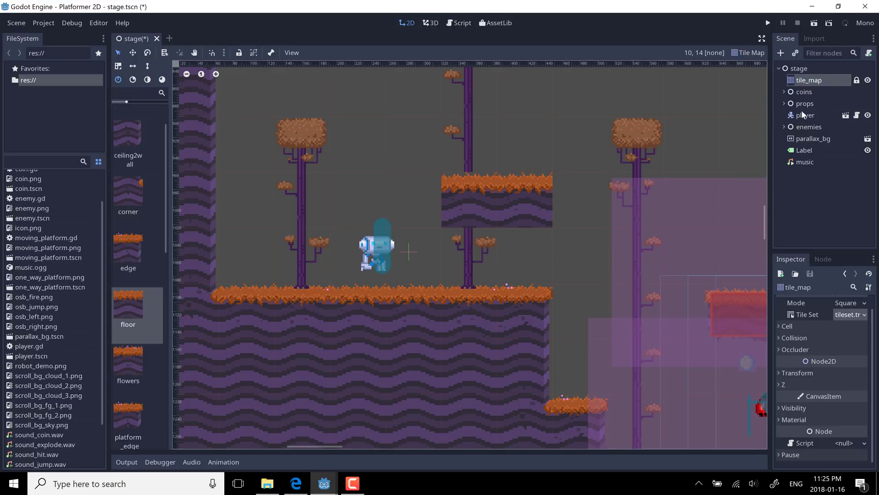
{"action": "left_click", "coordinate": [806, 115]}
{"action": "left_click", "coordinate": [846, 116]}
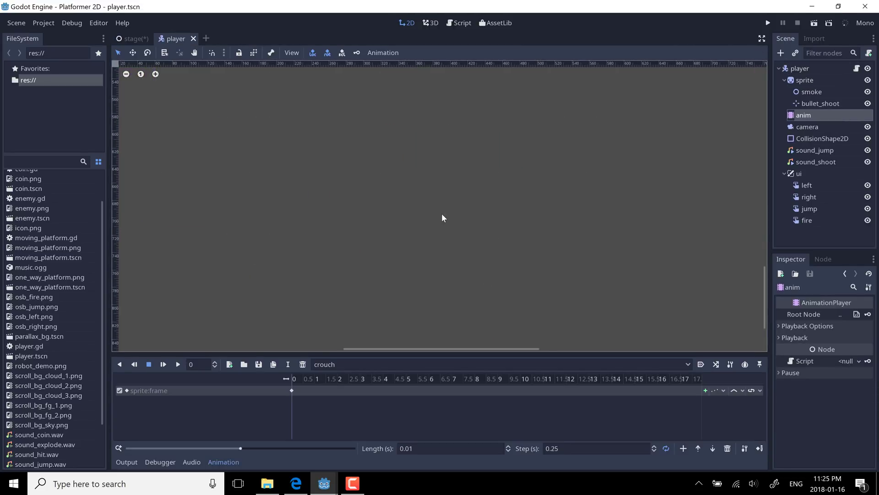
Center the view on the player sprite and play its jumping animation
{"action": "scroll", "coordinate": [442, 213], "scroll_direction": "down", "scroll_amount": 5}
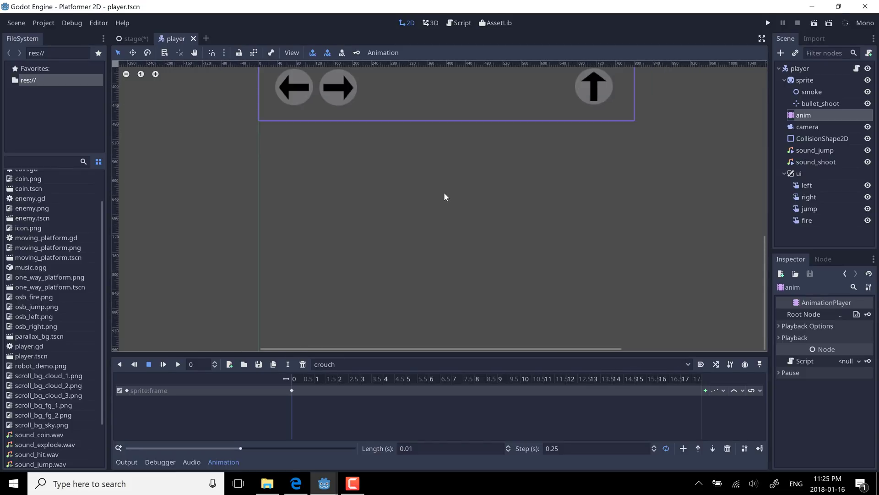
{"action": "scroll", "coordinate": [443, 191], "scroll_direction": "up", "scroll_amount": 5}
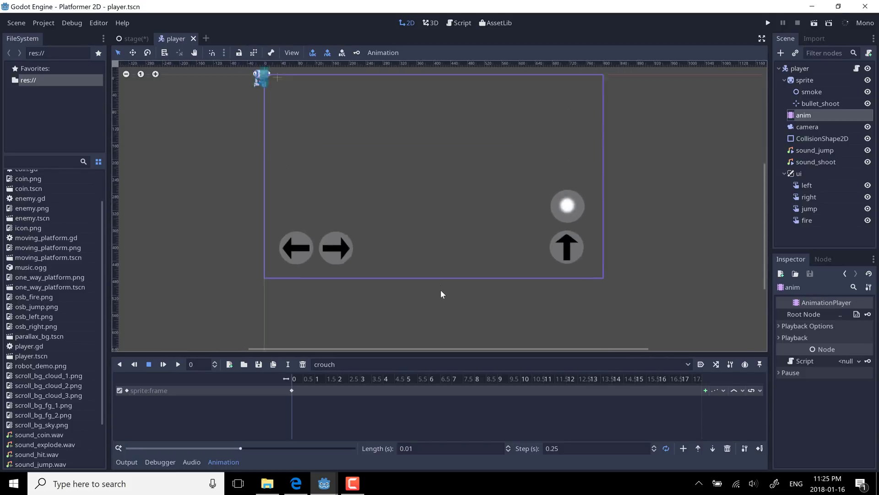
{"action": "scroll", "coordinate": [338, 128], "scroll_direction": "up", "scroll_amount": 5}
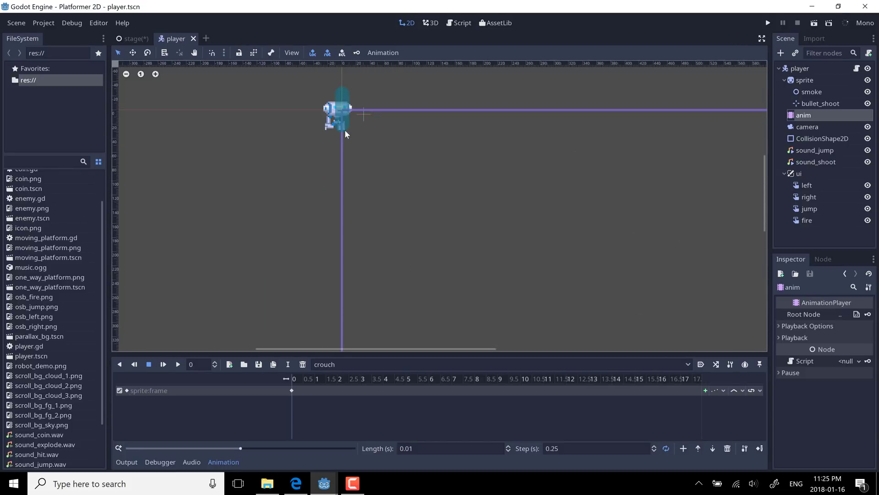
{"action": "middle_click_drag", "start_coordinate": [345, 130], "coordinate": [381, 213]}
{"action": "scroll", "coordinate": [381, 214], "scroll_direction": "up", "scroll_amount": 2}
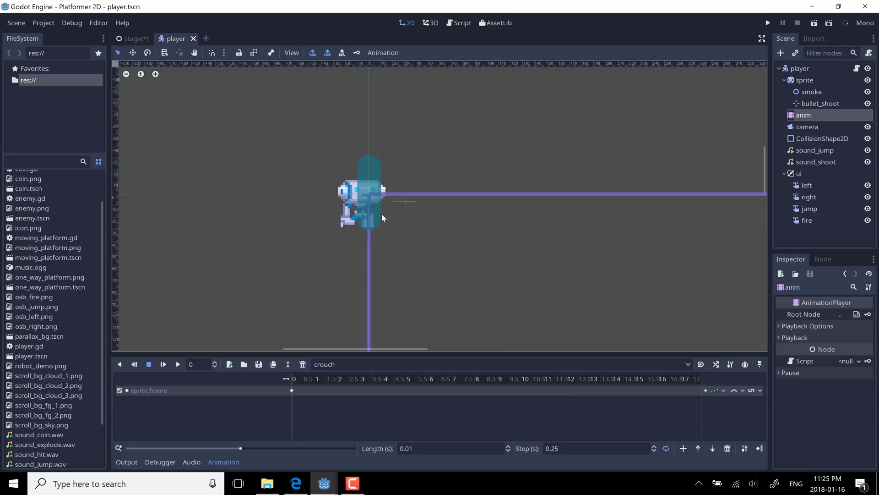
{"action": "scroll", "coordinate": [382, 214], "scroll_direction": "up", "scroll_amount": 4}
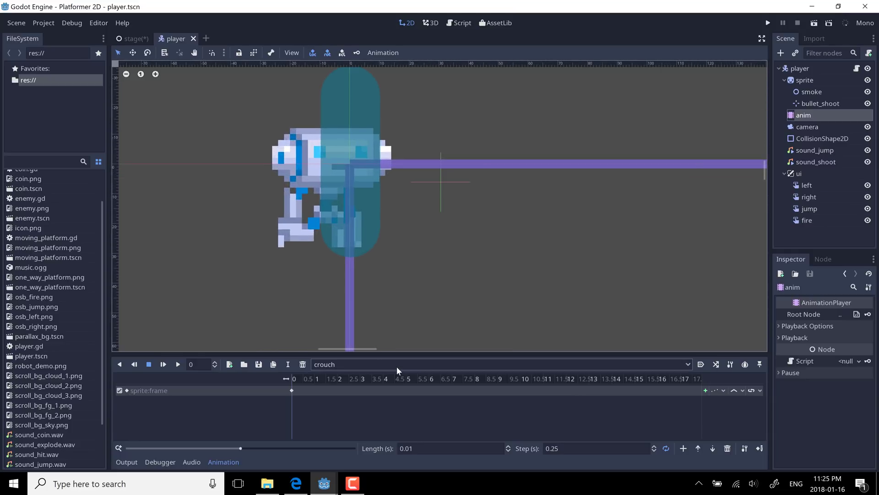
{"action": "scroll", "coordinate": [378, 251], "scroll_direction": "up", "scroll_amount": 1}
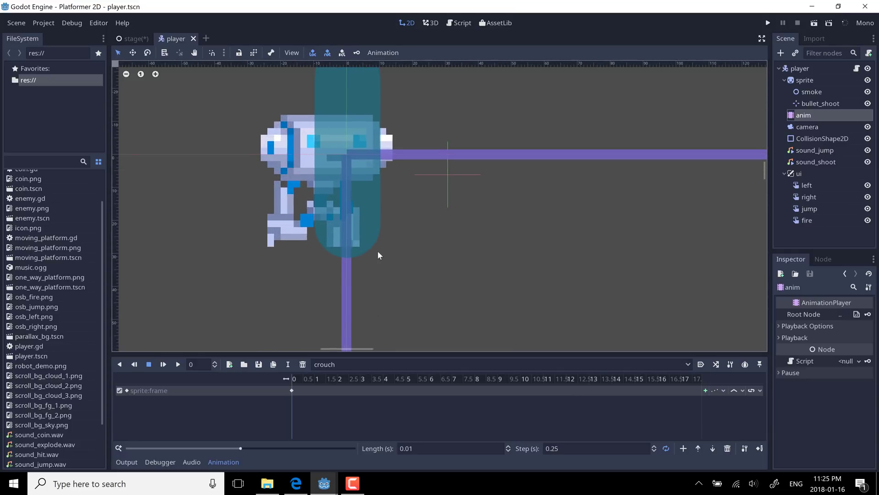
{"action": "left_click", "coordinate": [686, 363]}
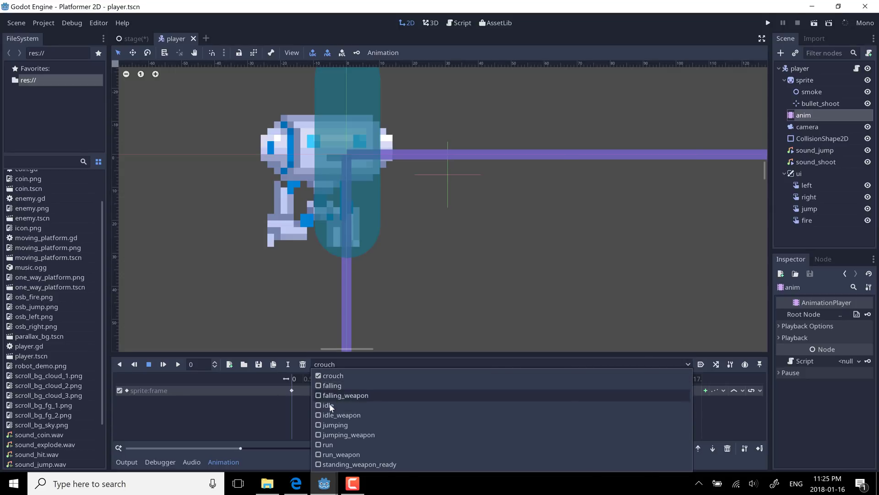
{"action": "left_click", "coordinate": [333, 424]}
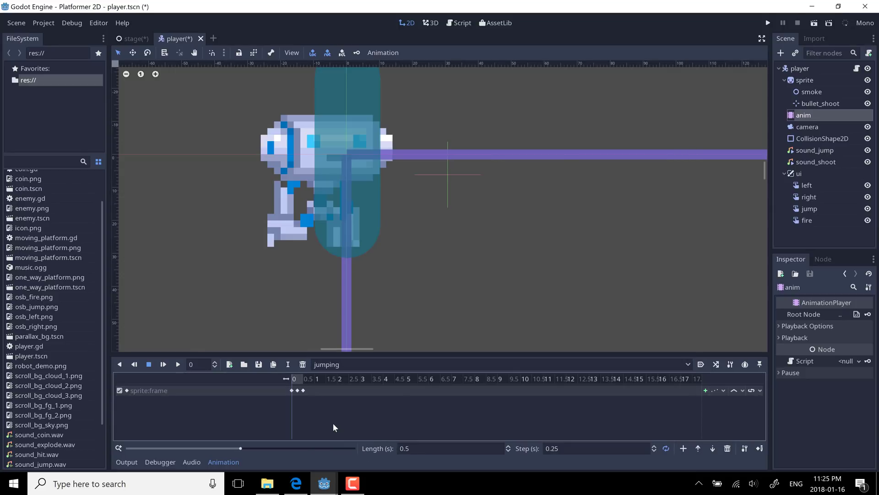
{"action": "left_click", "coordinate": [178, 364]}
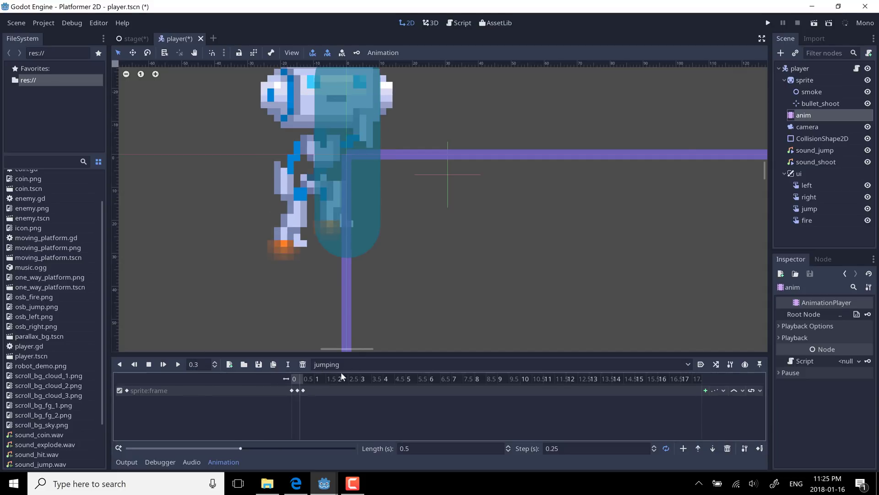
Load the idle, idle_weapon and finally run animations in the Animation panel
{"action": "left_click", "coordinate": [364, 362]}
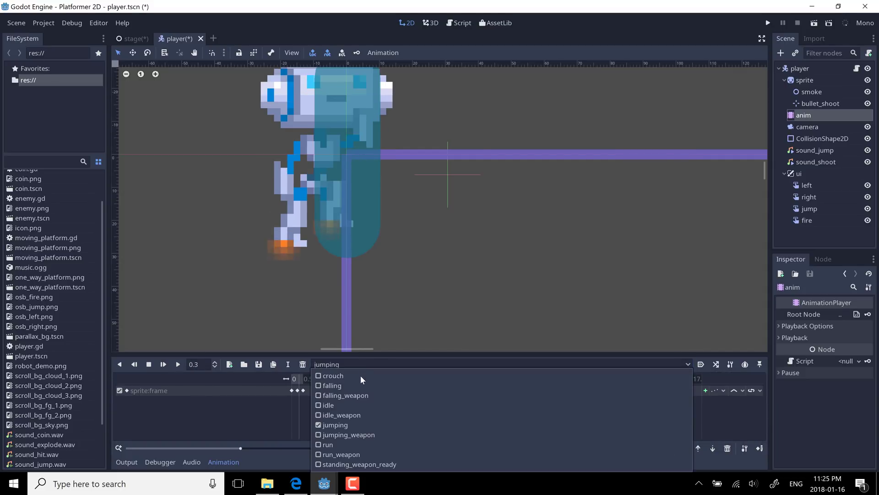
{"action": "left_click", "coordinate": [319, 405]}
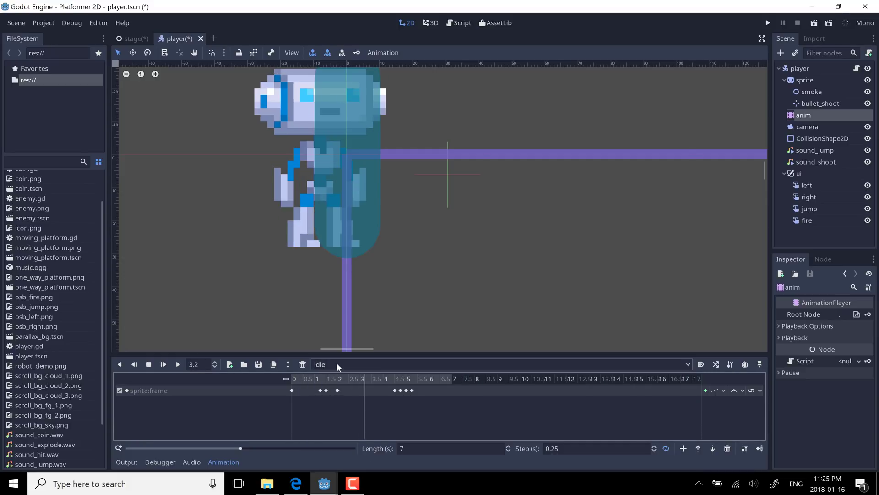
{"action": "left_click", "coordinate": [336, 364]}
{"action": "left_click", "coordinate": [319, 413]}
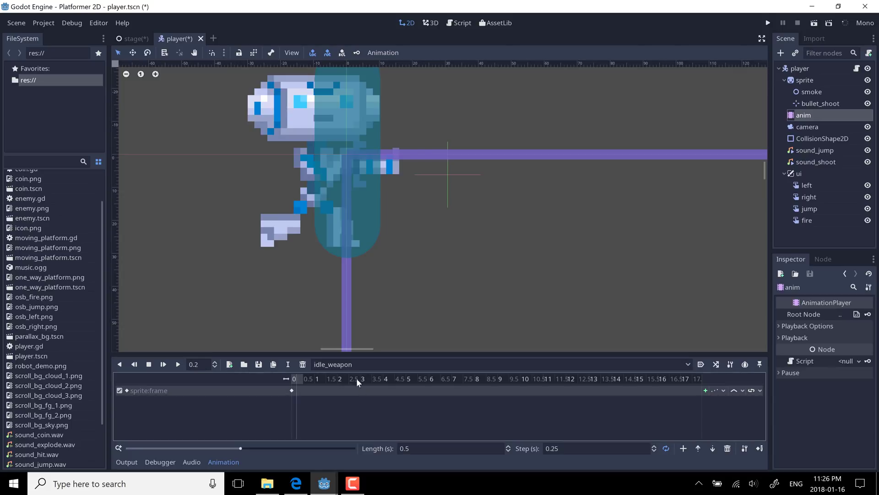
{"action": "left_click", "coordinate": [342, 364]}
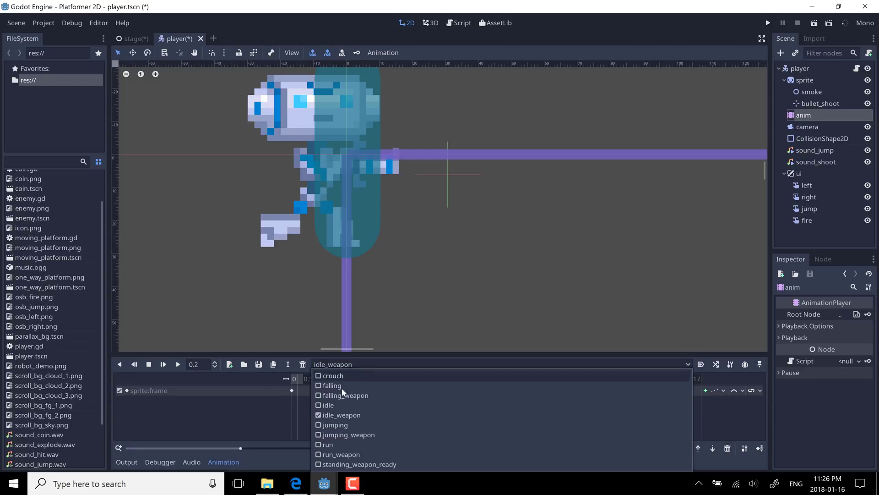
{"action": "left_click", "coordinate": [316, 443]}
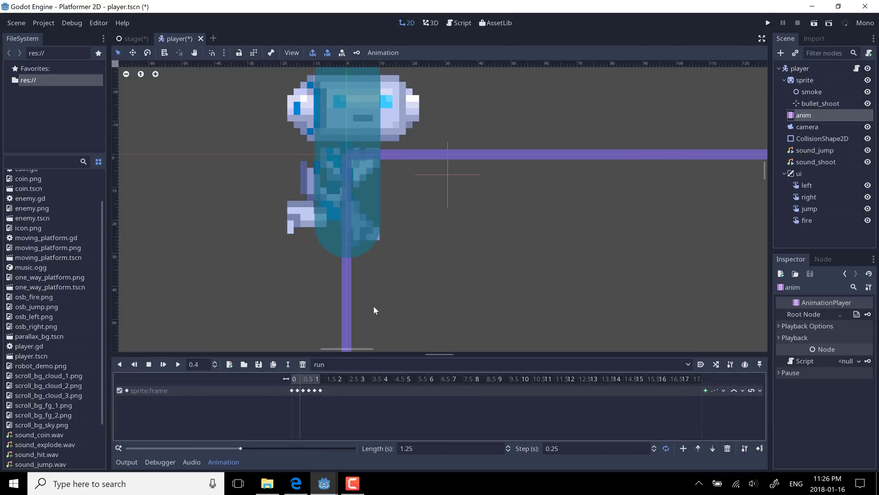
Return to stage.tscn, open player.gd from the player node and scroll down through the code
{"action": "left_click", "coordinate": [131, 40]}
{"action": "scroll", "coordinate": [428, 212], "scroll_direction": "down", "scroll_amount": 2}
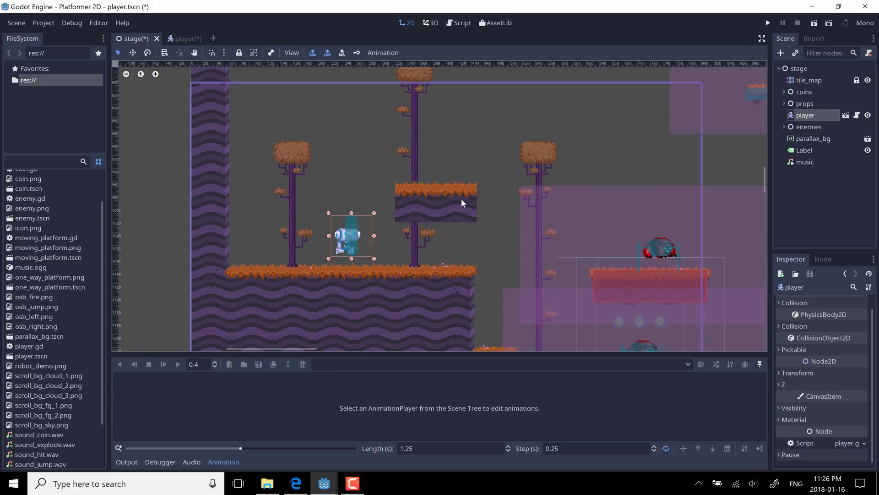
{"action": "left_click", "coordinate": [857, 116]}
{"action": "scroll", "coordinate": [609, 170], "scroll_direction": "down", "scroll_amount": 4, "text": "ctrl"}
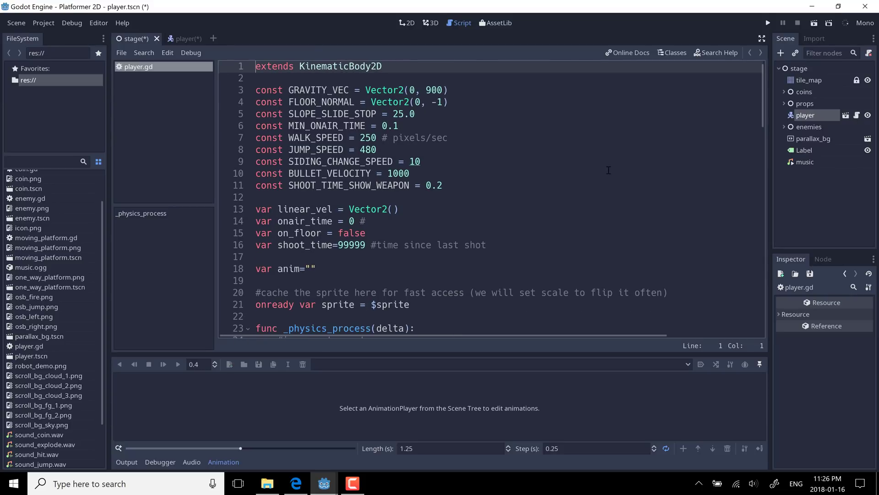
{"action": "scroll", "coordinate": [608, 170], "scroll_direction": "down", "scroll_amount": 8}
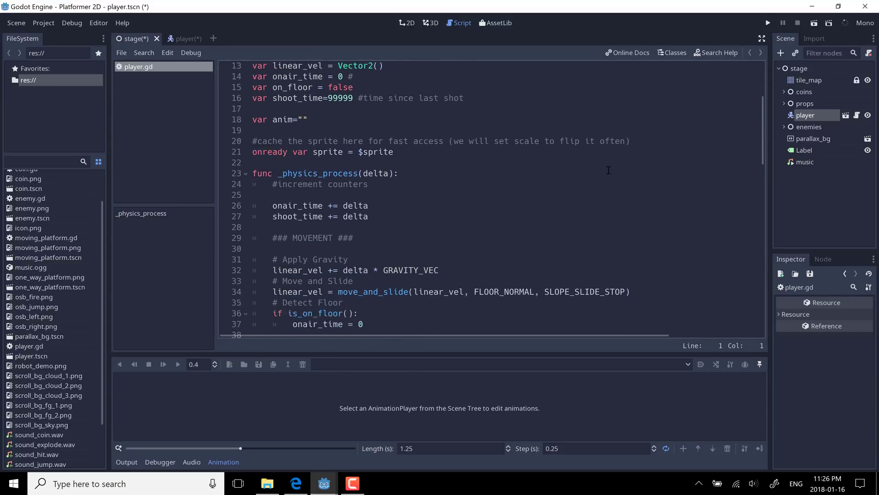
{"action": "scroll", "coordinate": [609, 170], "scroll_direction": "down", "scroll_amount": 9}
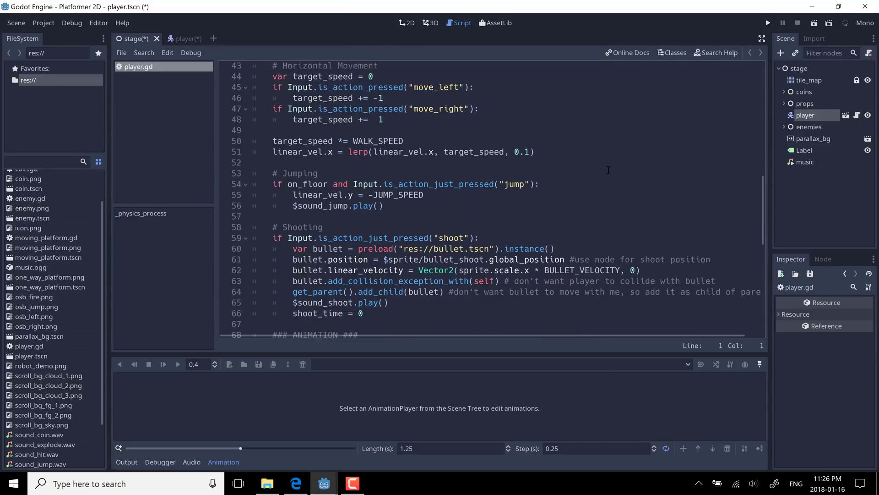
{"action": "scroll", "coordinate": [609, 170], "scroll_direction": "down", "scroll_amount": 3}
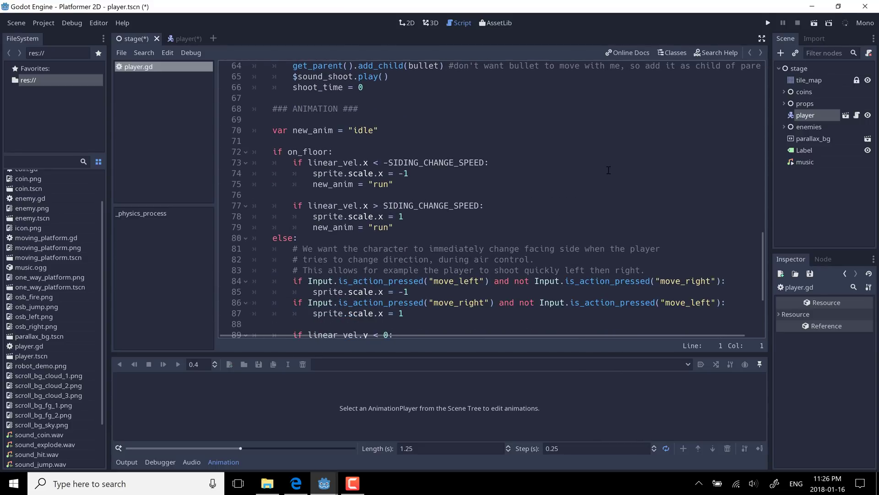
{"action": "scroll", "coordinate": [608, 169], "scroll_direction": "down", "scroll_amount": 4}
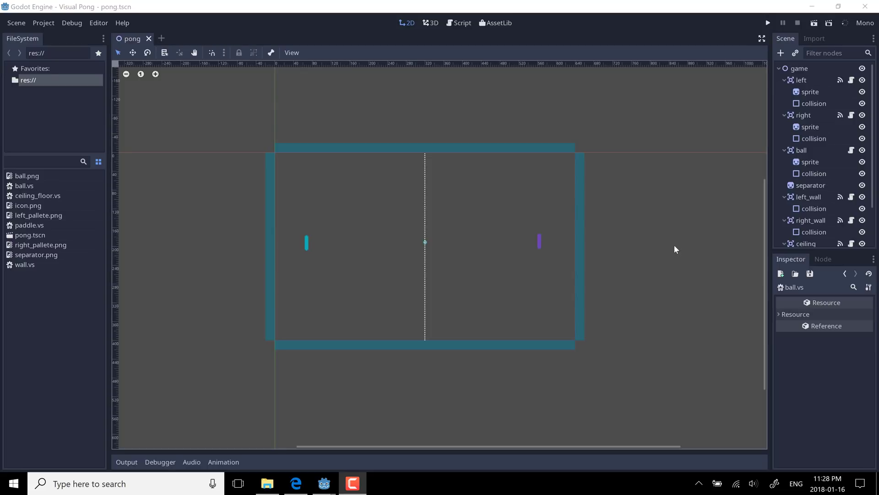
Open the ball node's ball.vs visual script and display its _process graph
{"action": "middle_click_drag", "start_coordinate": [533, 240], "coordinate": [551, 248]}
{"action": "scroll", "coordinate": [551, 248], "scroll_direction": "up", "scroll_amount": 4}
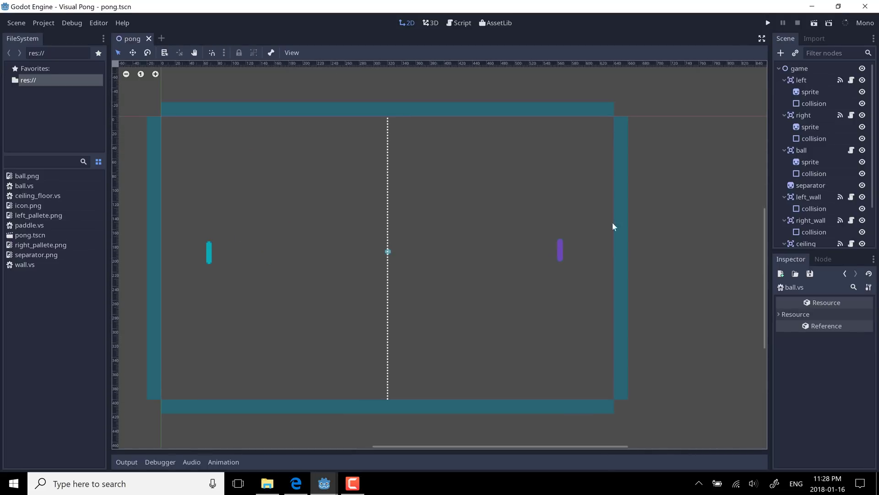
{"action": "left_click", "coordinate": [801, 150]}
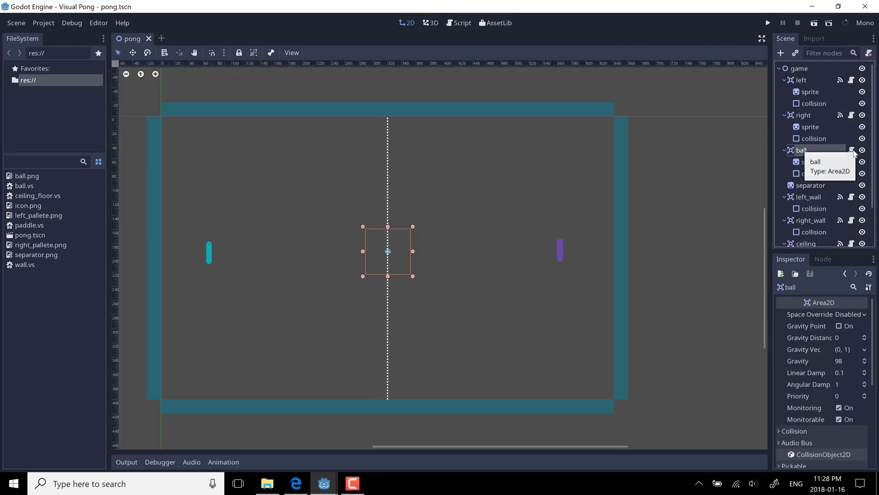
{"action": "left_click", "coordinate": [852, 150]}
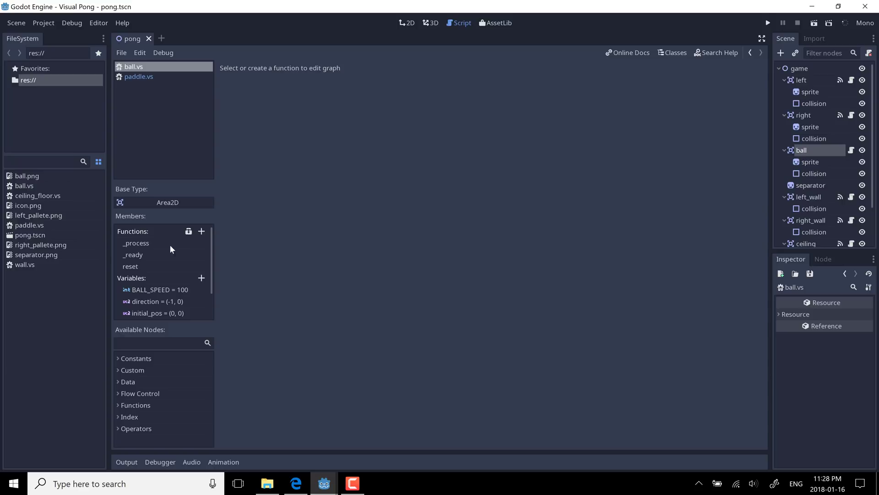
{"action": "left_click", "coordinate": [138, 243]}
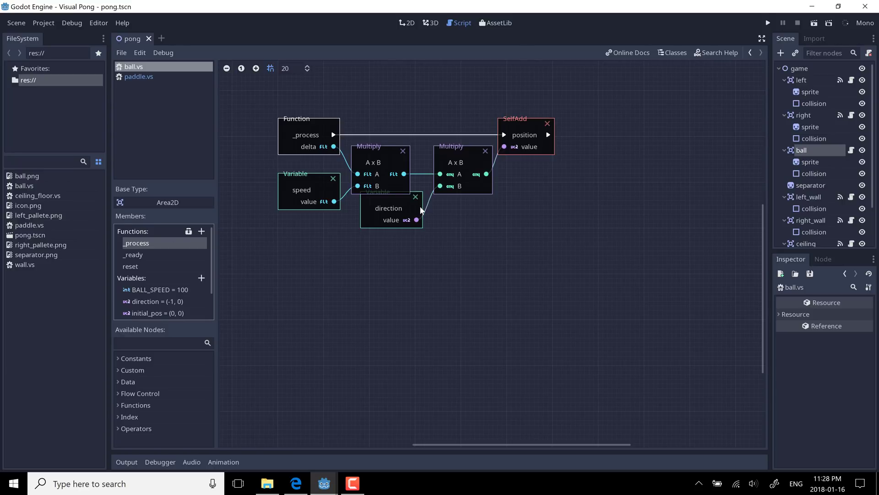
Zoom in two steps on the _process graph, then open the right paddle's paddle.vs script
{"action": "scroll", "coordinate": [421, 210], "scroll_direction": "up", "scroll_amount": 4}
{"action": "scroll", "coordinate": [420, 210], "scroll_direction": "down", "scroll_amount": 2}
{"action": "scroll", "coordinate": [420, 222], "scroll_direction": "left", "scroll_amount": 3}
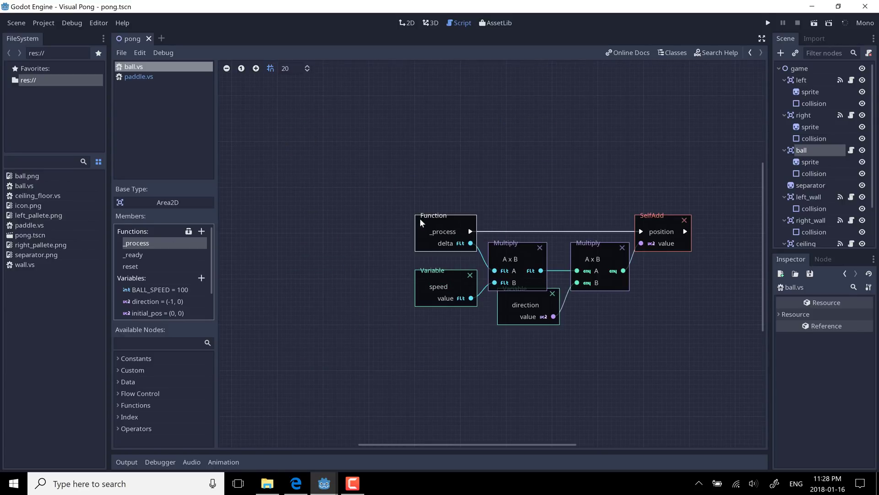
{"action": "scroll", "coordinate": [419, 218], "scroll_direction": "up", "scroll_amount": 2}
{"action": "scroll", "coordinate": [419, 218], "scroll_direction": "down", "scroll_amount": 2}
{"action": "scroll", "coordinate": [500, 242], "scroll_direction": "up", "scroll_amount": 2}
{"action": "scroll", "coordinate": [501, 238], "scroll_direction": "down", "scroll_amount": 2}
{"action": "middle_click_drag", "start_coordinate": [496, 242], "coordinate": [425, 222]}
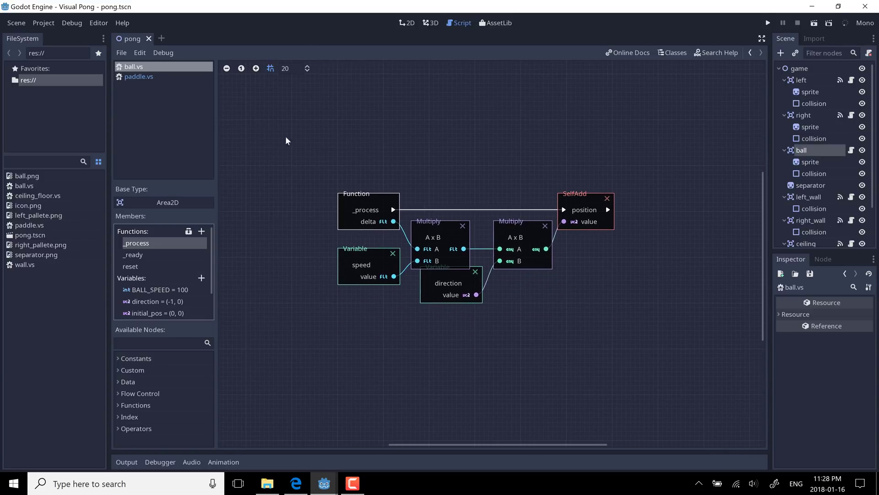
{"action": "left_click", "coordinate": [256, 68]}
{"action": "left_click", "coordinate": [256, 68]}
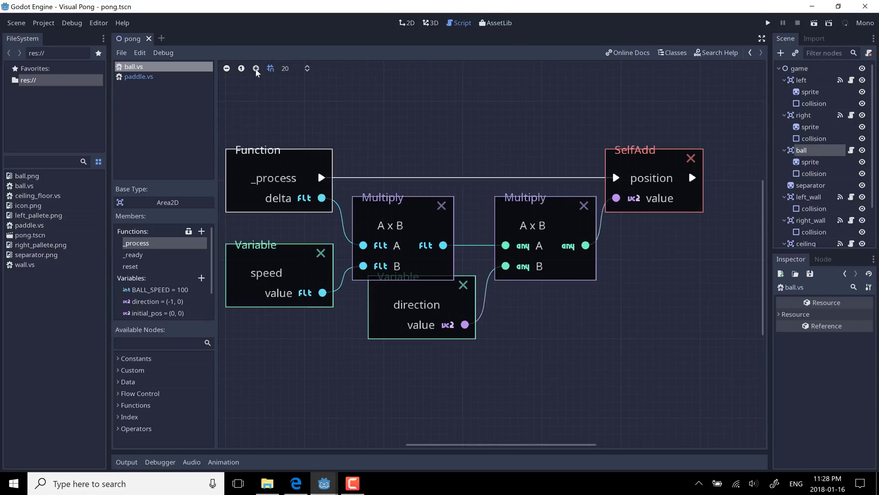
{"action": "middle_click_drag", "start_coordinate": [447, 157], "coordinate": [472, 193]}
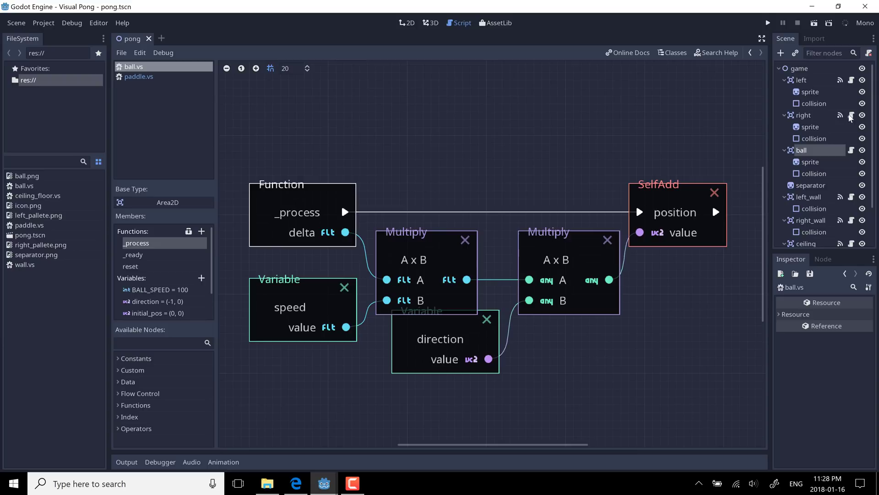
{"action": "left_click", "coordinate": [852, 116]}
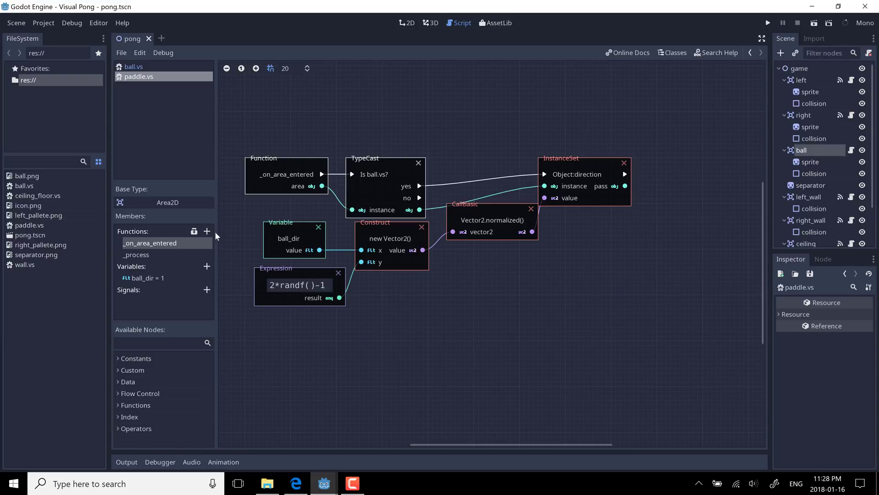
Show paddle.vs's _process graph, zoom in three steps and pan across its movement logic
{"action": "left_click", "coordinate": [138, 256]}
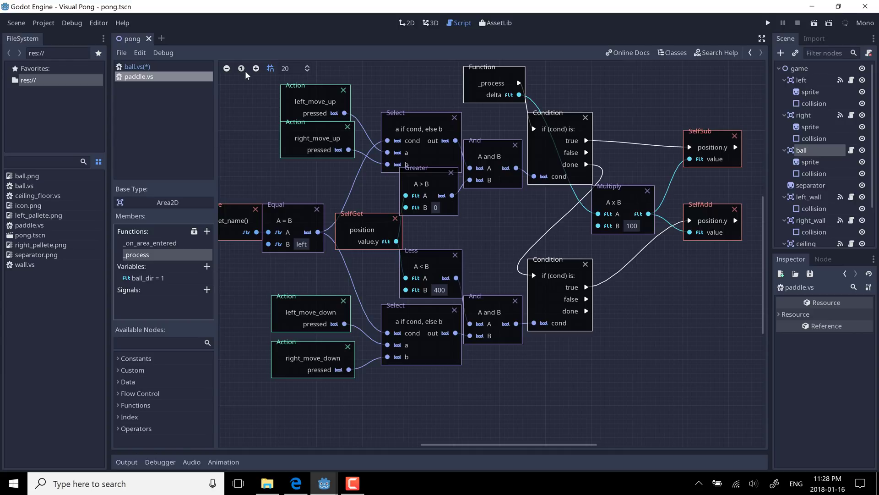
{"action": "left_click", "coordinate": [257, 69]}
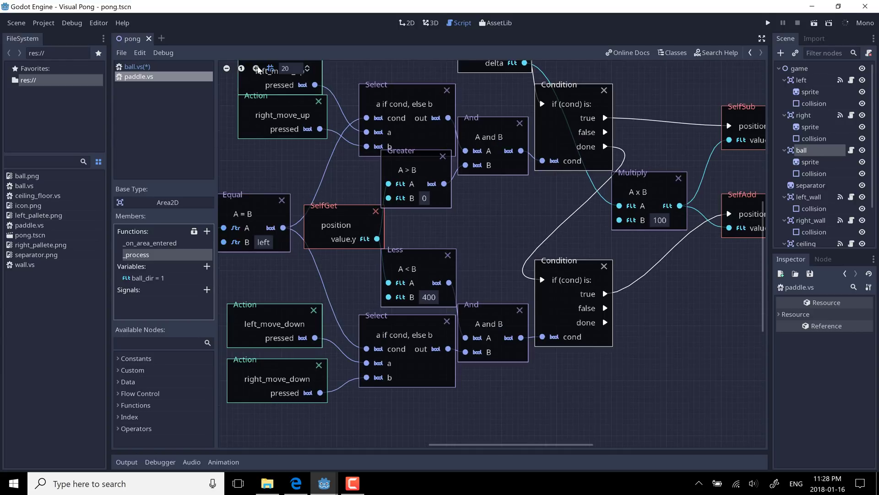
{"action": "left_click", "coordinate": [257, 68]}
{"action": "left_click", "coordinate": [256, 69]}
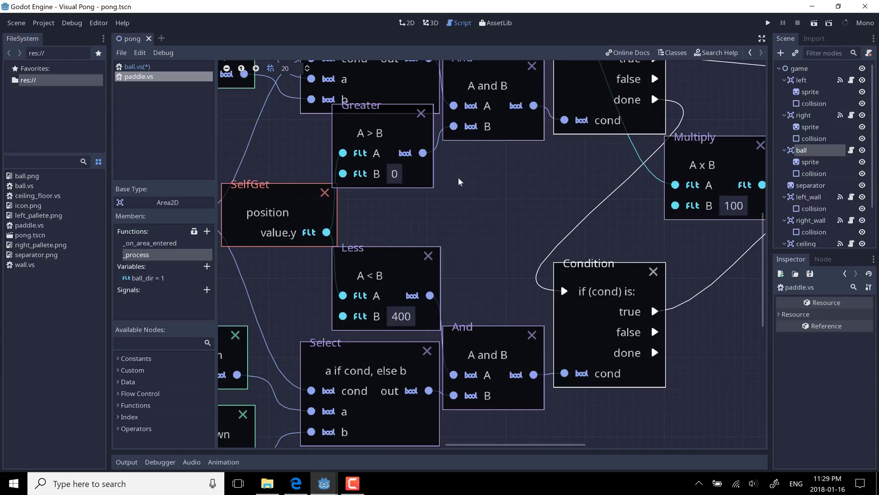
{"action": "scroll", "coordinate": [465, 256], "scroll_direction": "right", "scroll_amount": 5}
{"action": "scroll", "coordinate": [465, 255], "scroll_direction": "up", "scroll_amount": 2}
{"action": "scroll", "coordinate": [464, 255], "scroll_direction": "right", "scroll_amount": 7}
{"action": "scroll", "coordinate": [465, 255], "scroll_direction": "up", "scroll_amount": 6}
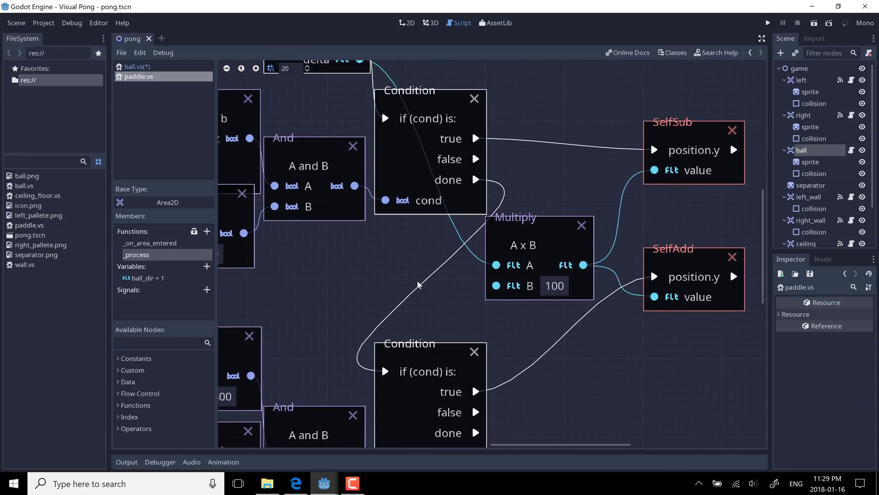
{"action": "middle_click_drag", "start_coordinate": [386, 371], "coordinate": [764, 288]}
{"action": "scroll", "coordinate": [492, 254], "scroll_direction": "down", "scroll_amount": 3}
{"action": "scroll", "coordinate": [493, 254], "scroll_direction": "right", "scroll_amount": 1}
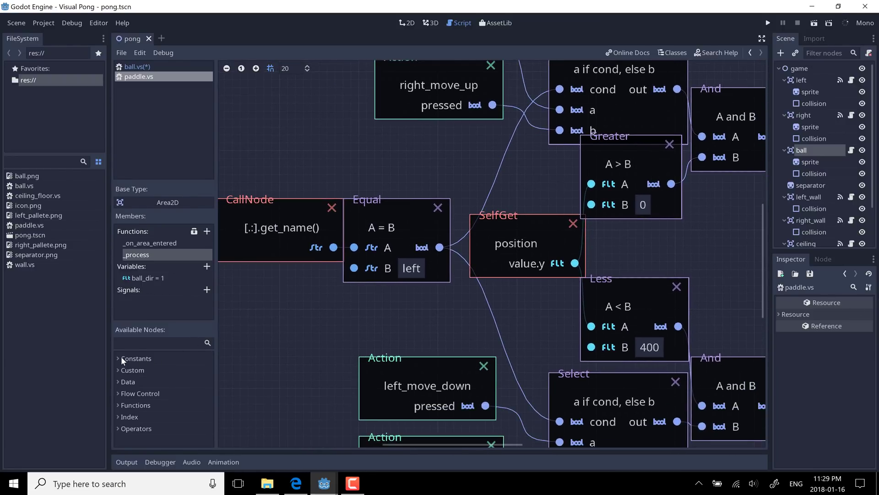
Expand the Constants, Custom and Data categories in Available Nodes
{"action": "left_click", "coordinate": [121, 358]}
{"action": "scroll", "coordinate": [120, 355], "scroll_direction": "down", "scroll_amount": 2}
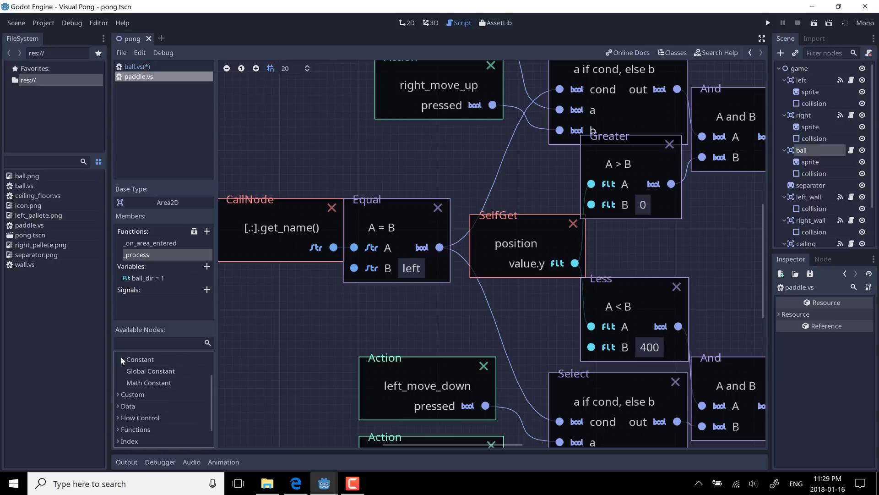
{"action": "left_click", "coordinate": [119, 394]}
{"action": "scroll", "coordinate": [119, 392], "scroll_direction": "down", "scroll_amount": 3}
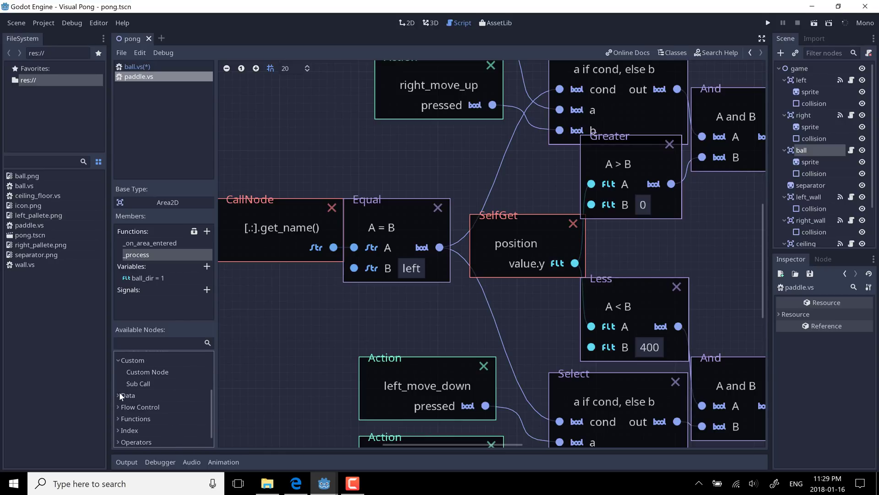
{"action": "left_click", "coordinate": [120, 392]}
{"action": "scroll", "coordinate": [119, 392], "scroll_direction": "down", "scroll_amount": 4}
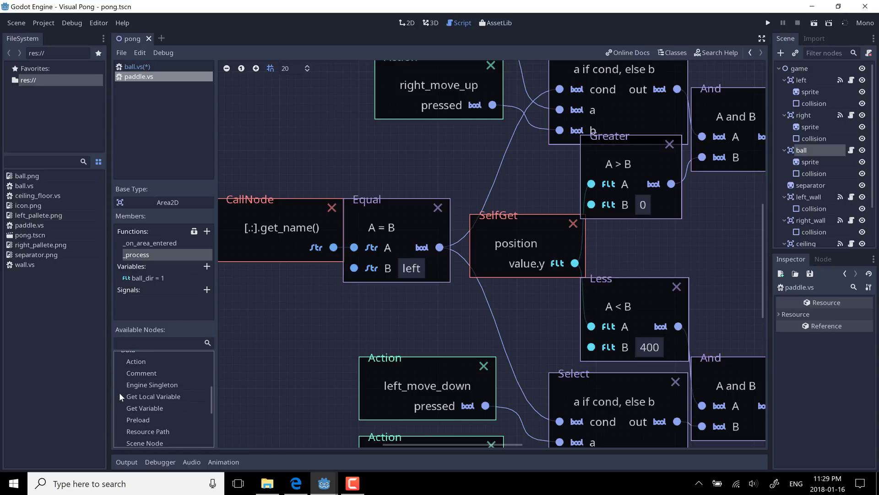
{"action": "scroll", "coordinate": [119, 392], "scroll_direction": "down", "scroll_amount": 3}
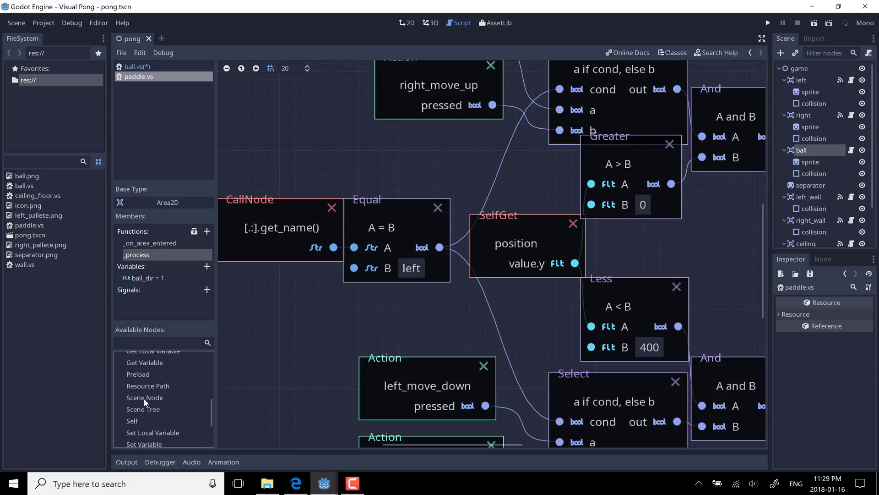
Add a Scene Node to the graph, move it up-left and wire its obj output toward Greater
{"action": "left_click_drag", "start_coordinate": [144, 398], "coordinate": [300, 138]}
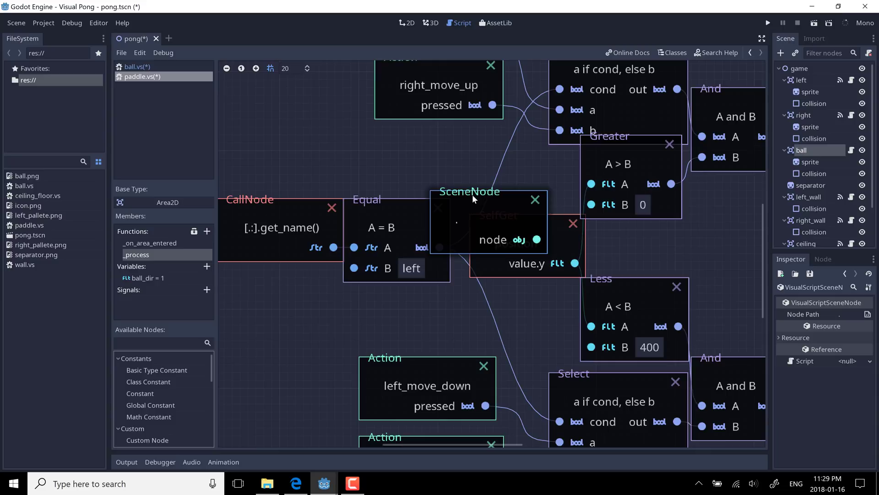
{"action": "left_click_drag", "start_coordinate": [471, 195], "coordinate": [314, 115]}
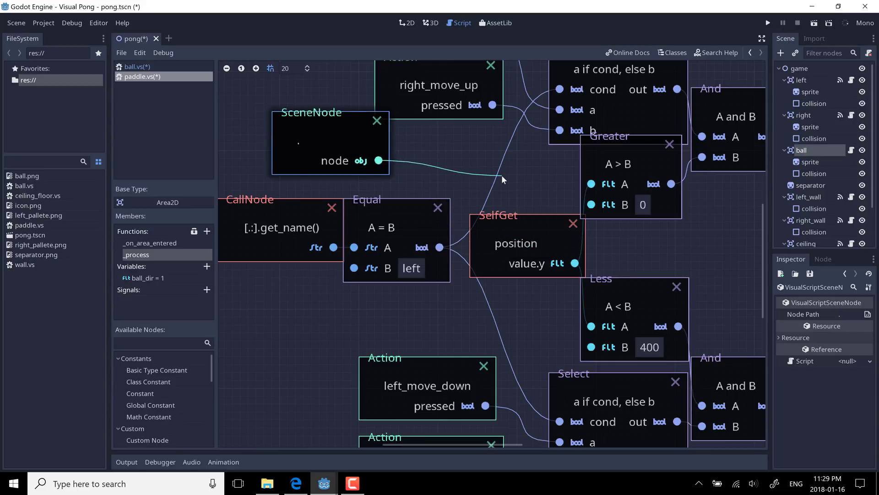
{"action": "left_click_drag", "start_coordinate": [501, 175], "coordinate": [586, 190]}
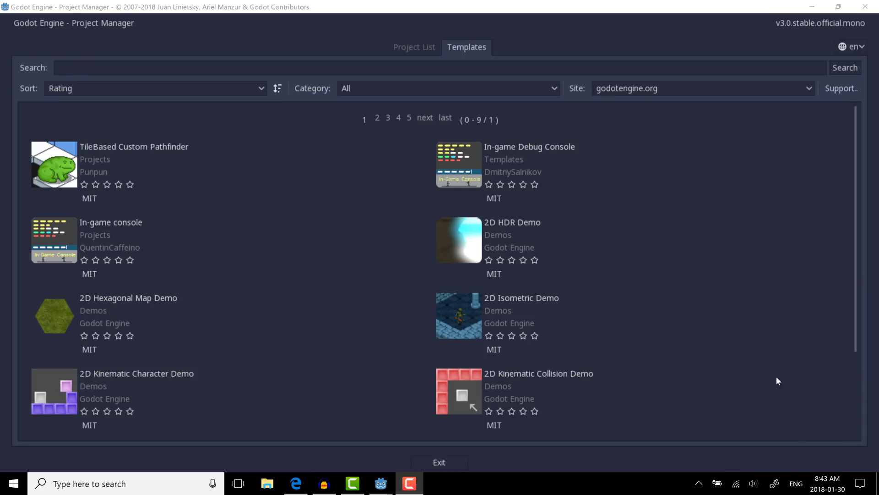
Browse template pages 2, 3, 5 and back to 2, then open the 2D Particles Demo details
{"action": "left_click", "coordinate": [554, 88]}
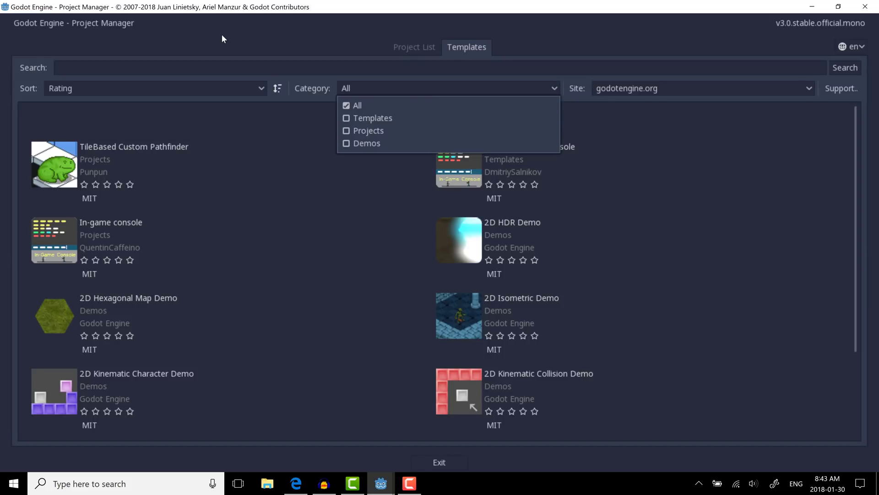
{"action": "left_click", "coordinate": [222, 38]}
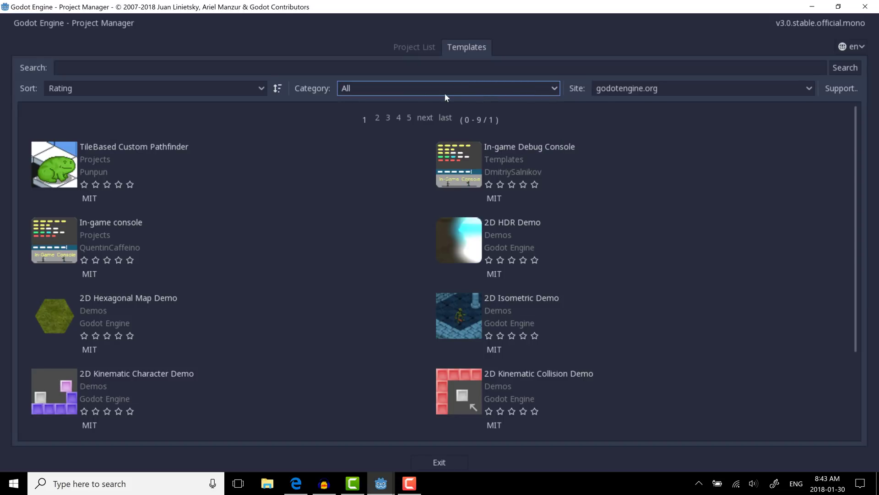
{"action": "left_click", "coordinate": [378, 118]}
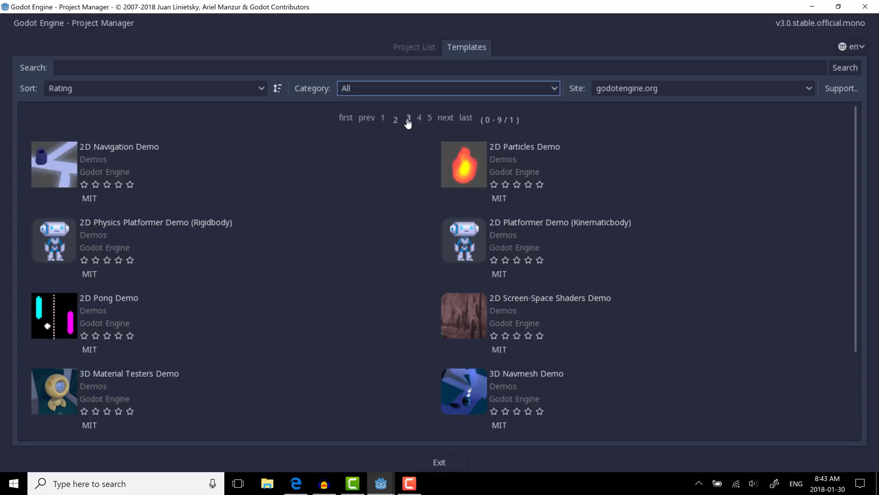
{"action": "left_click", "coordinate": [408, 118]}
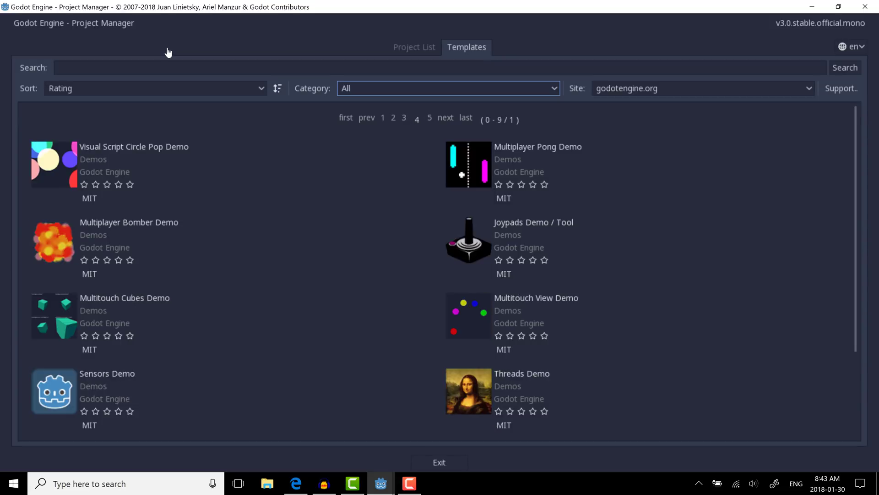
{"action": "left_click", "coordinate": [430, 120]}
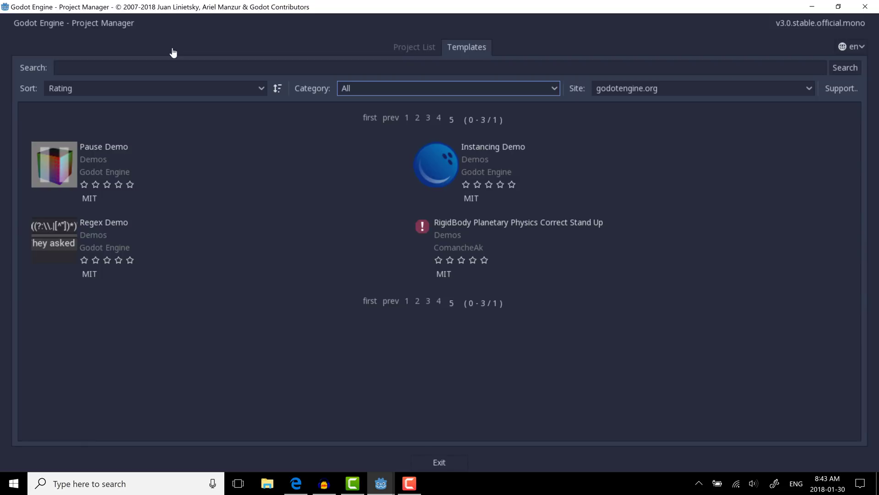
{"action": "left_click", "coordinate": [416, 118]}
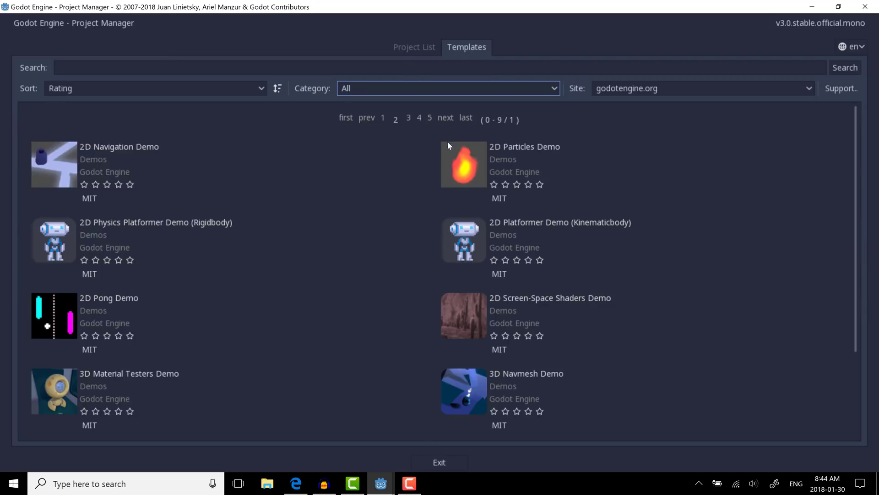
{"action": "left_click", "coordinate": [185, 69]}
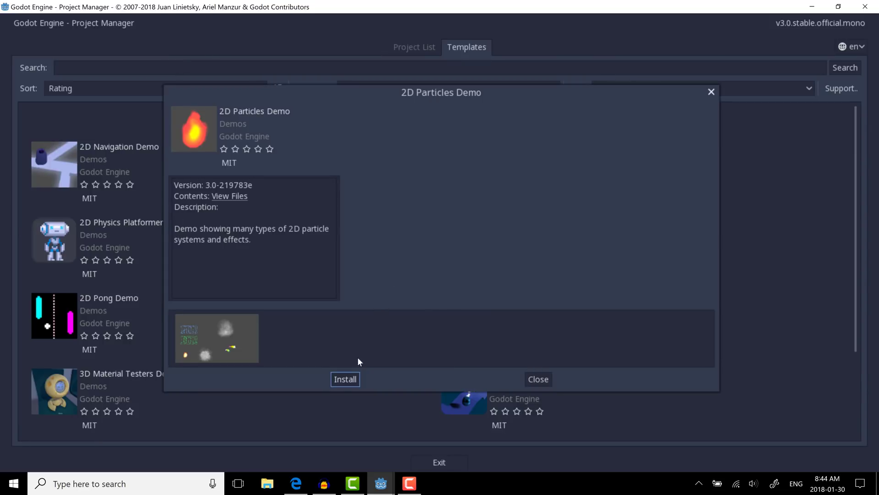
Go to c:\temp\, create a Particles folder and select it as the demo's install location
{"action": "left_click", "coordinate": [346, 379]}
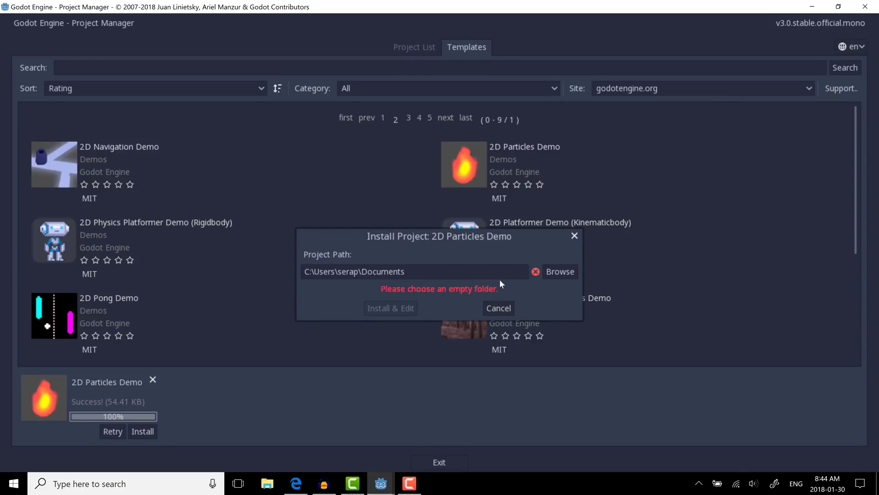
{"action": "key", "text": "Return"}
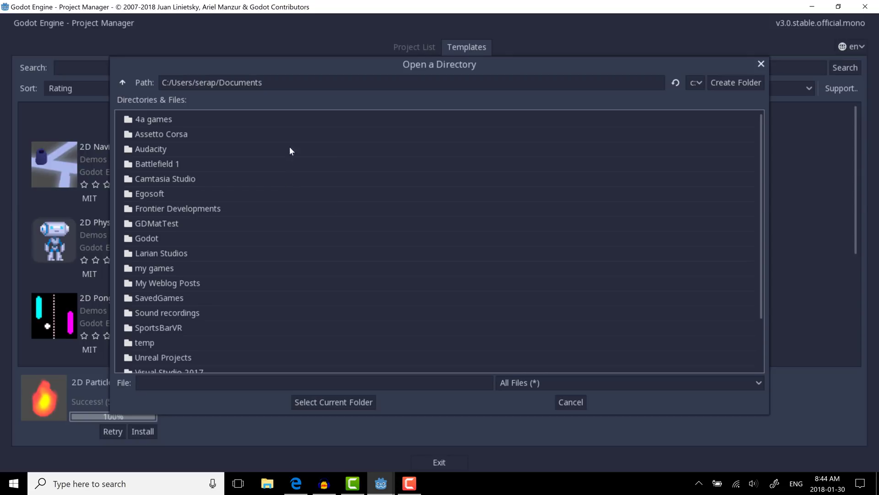
{"action": "left_click_drag", "start_coordinate": [290, 86], "coordinate": [156, 82]}
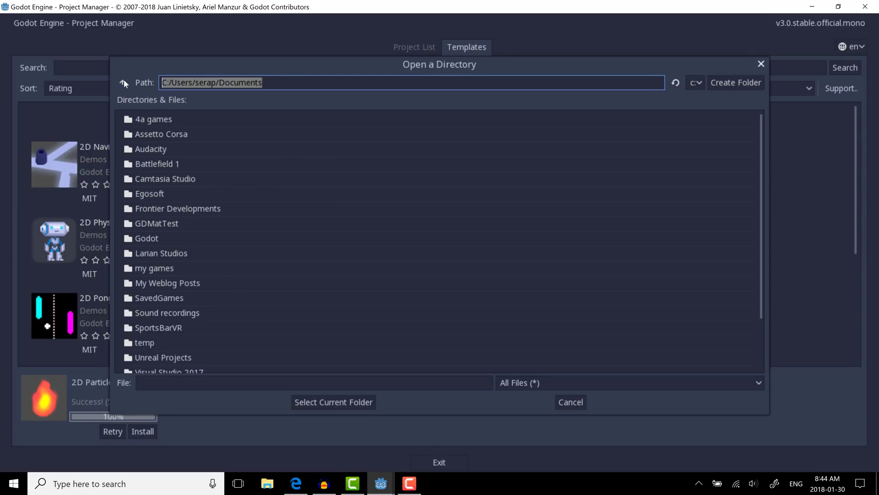
{"action": "type", "text": "c:\\temp\\"}
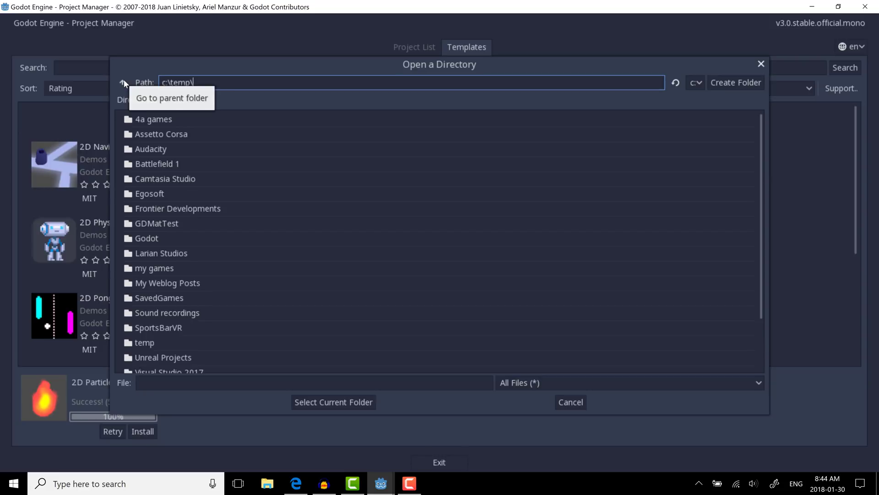
{"action": "key", "text": "Return"}
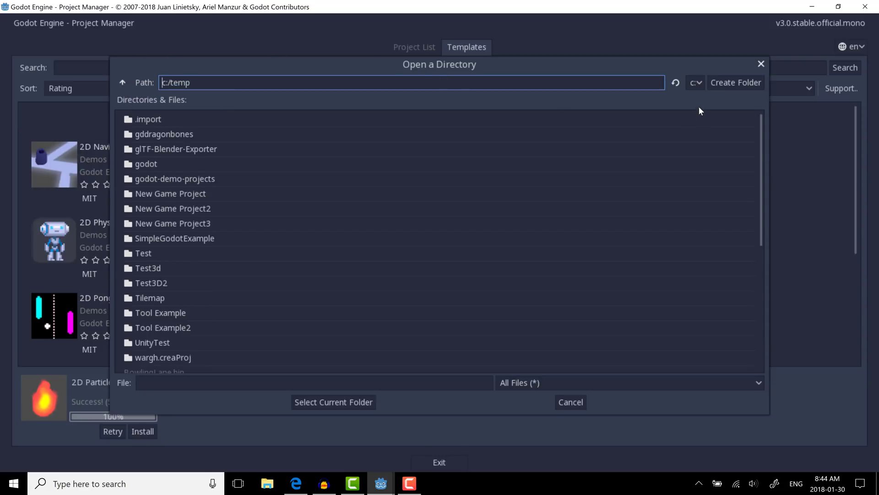
{"action": "left_click", "coordinate": [731, 83]}
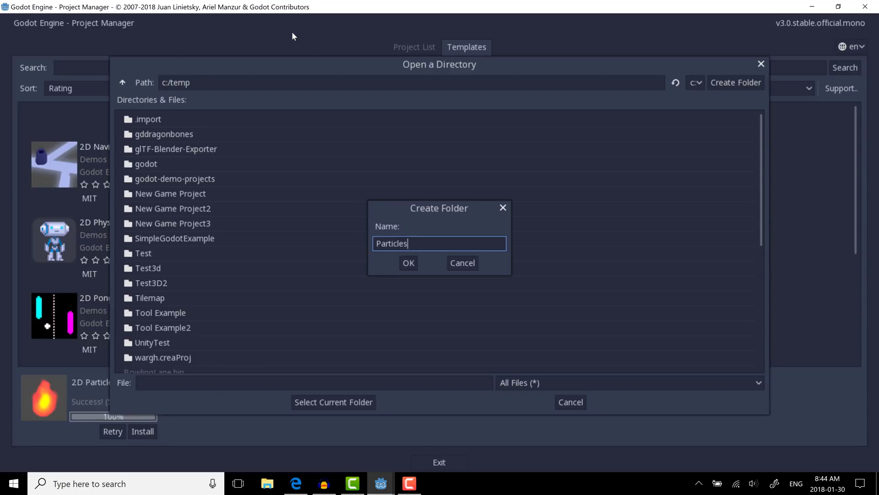
{"action": "key", "text": "Return"}
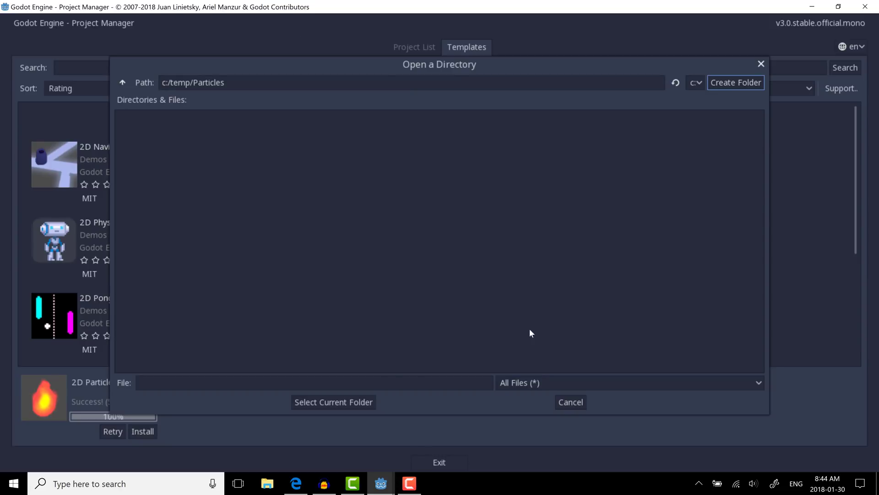
{"action": "left_click", "coordinate": [360, 402]}
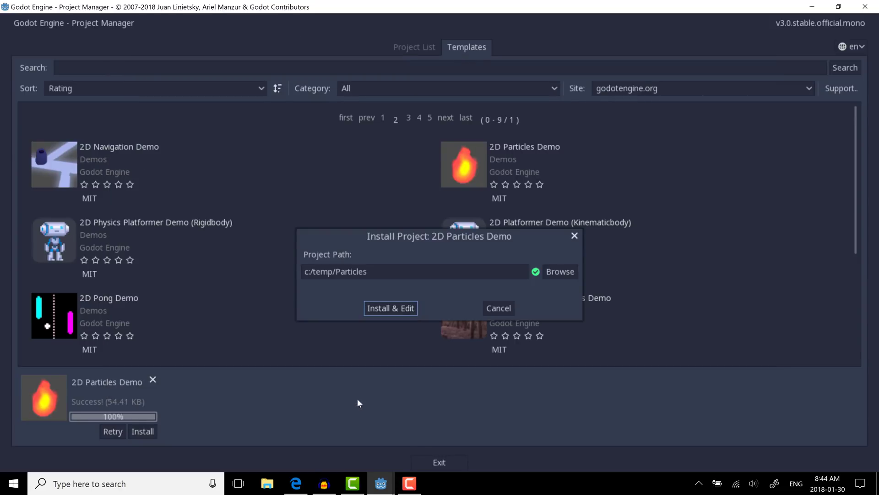
Install and open the 2D Particles Demo, zooming and panning to frame the particle effects
{"action": "left_click", "coordinate": [378, 313]}
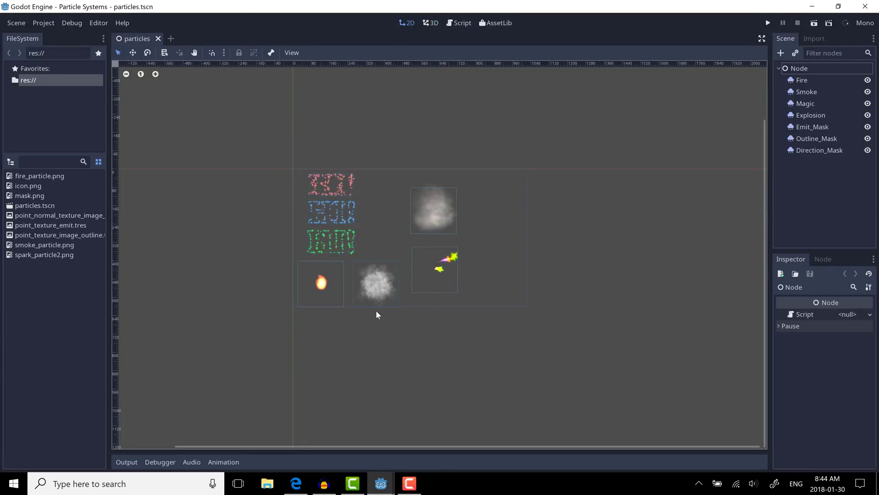
{"action": "scroll", "coordinate": [373, 304], "scroll_direction": "up", "scroll_amount": 2}
{"action": "scroll", "coordinate": [374, 304], "scroll_direction": "up", "scroll_amount": 5}
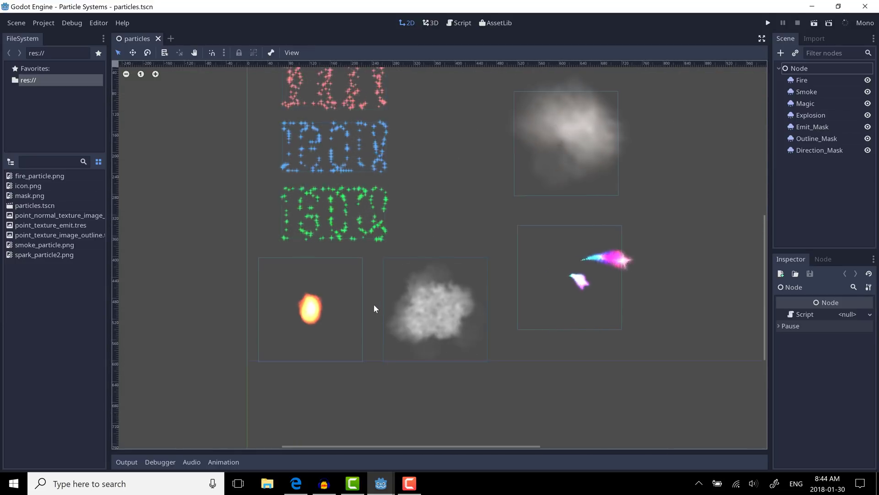
{"action": "middle_click_drag", "start_coordinate": [414, 246], "coordinate": [381, 281]}
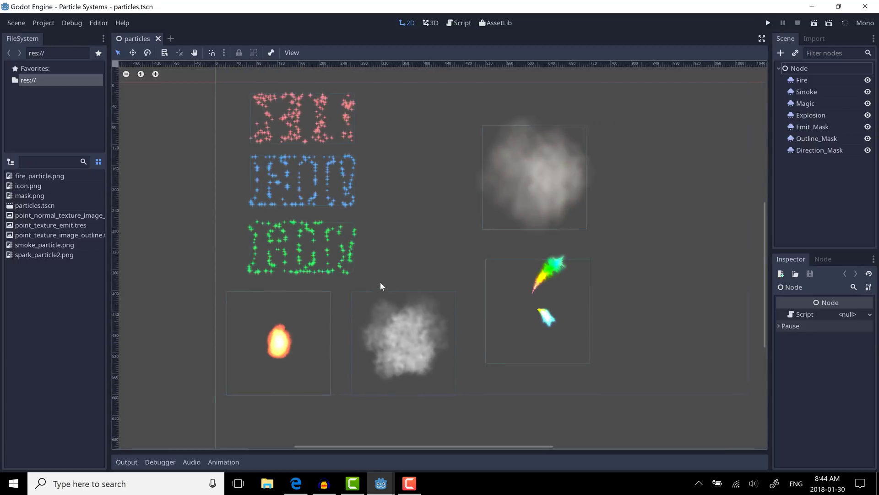
Run the particles scene in a maximized window, then orbit the Test3D2 shop scene
{"action": "left_click", "coordinate": [768, 23]}
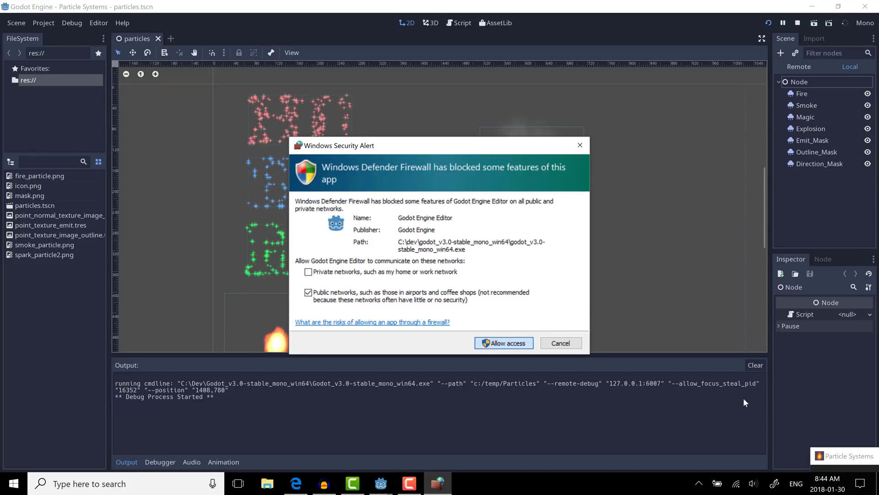
{"action": "double_click", "coordinate": [639, 326]}
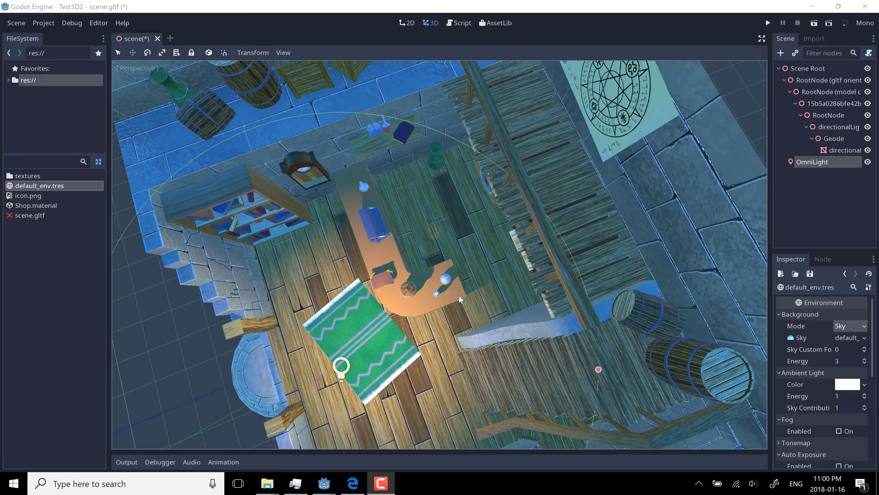
{"action": "middle_click_drag", "start_coordinate": [460, 296], "coordinate": [681, 282]}
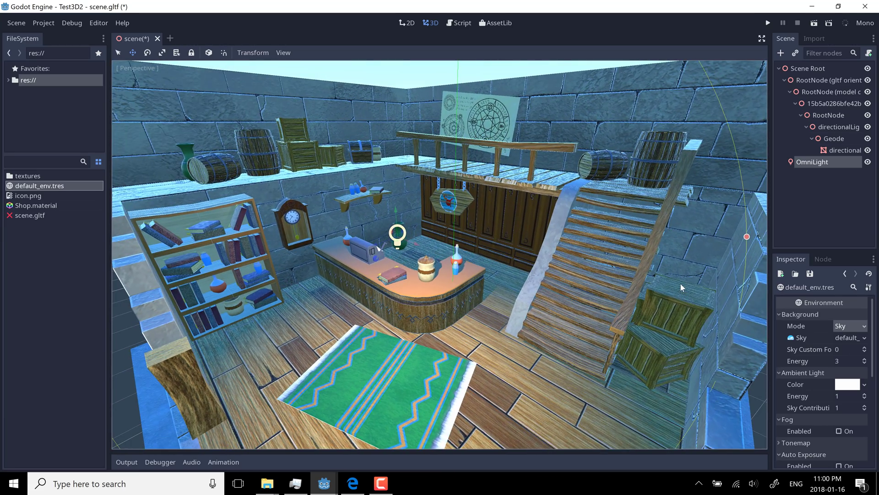
Check Enabled for Auto Exposure, Ss Reflections, Ssao and Glow in default_env.tres
{"action": "scroll", "coordinate": [806, 350], "scroll_direction": "down", "scroll_amount": 3}
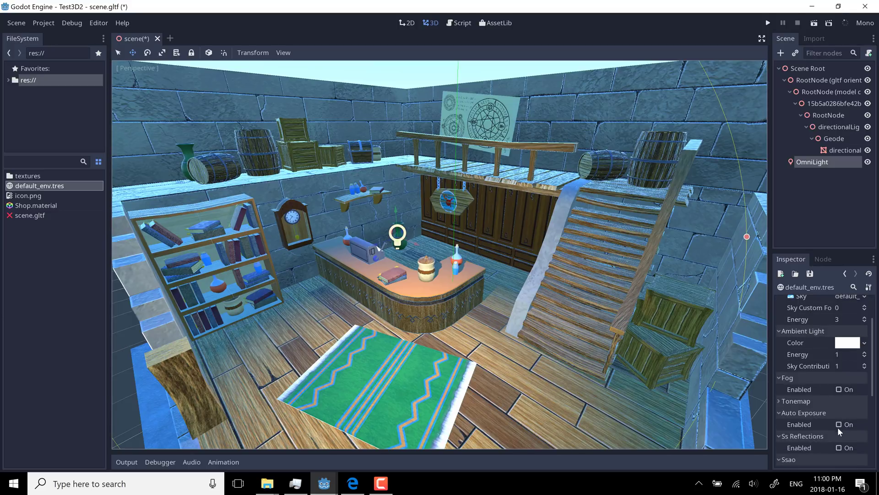
{"action": "left_click", "coordinate": [838, 424]}
{"action": "scroll", "coordinate": [841, 427], "scroll_direction": "down", "scroll_amount": 3}
{"action": "left_click", "coordinate": [839, 431]}
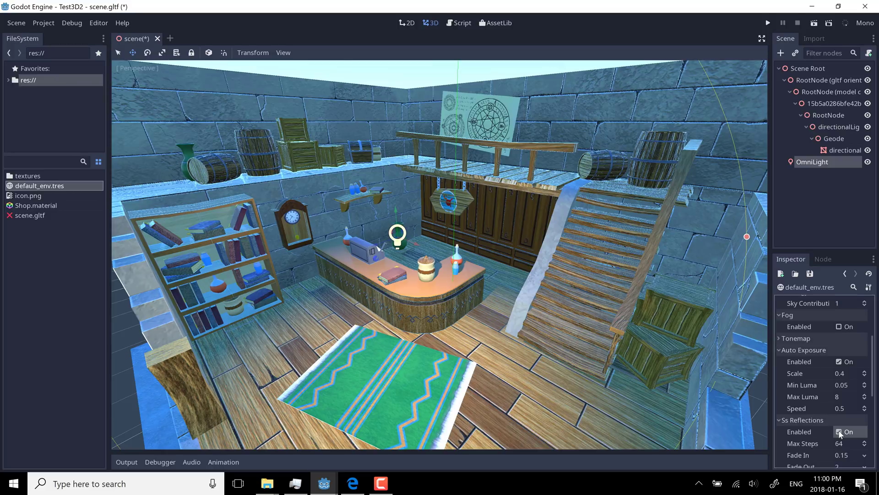
{"action": "scroll", "coordinate": [839, 432], "scroll_direction": "down", "scroll_amount": 3}
{"action": "scroll", "coordinate": [840, 434], "scroll_direction": "down", "scroll_amount": 1}
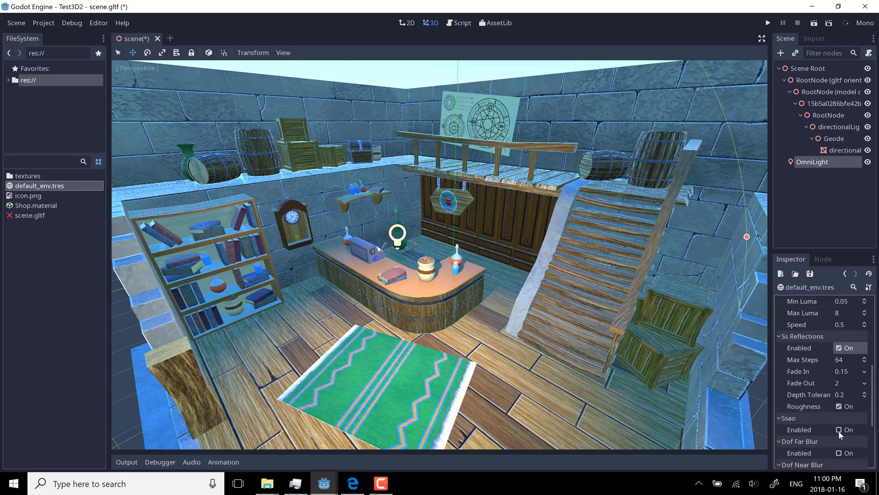
{"action": "left_click", "coordinate": [839, 433]}
{"action": "scroll", "coordinate": [839, 430], "scroll_direction": "down", "scroll_amount": 7}
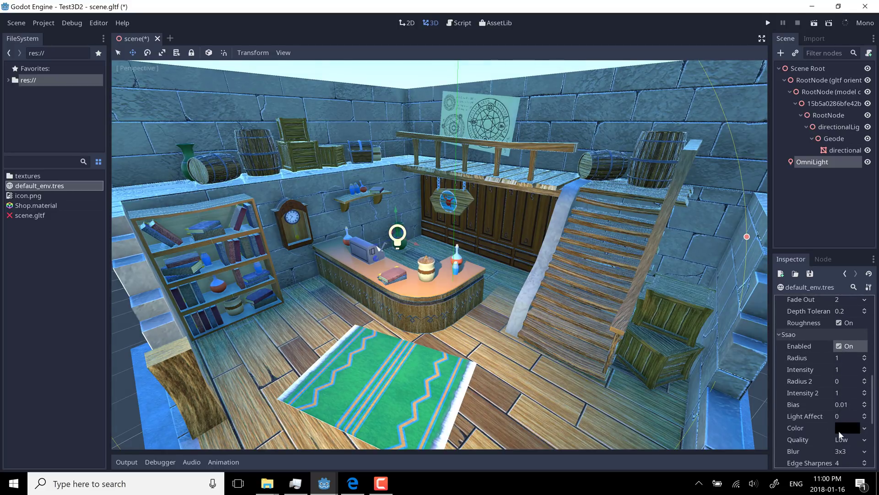
{"action": "scroll", "coordinate": [838, 431], "scroll_direction": "down", "scroll_amount": 2}
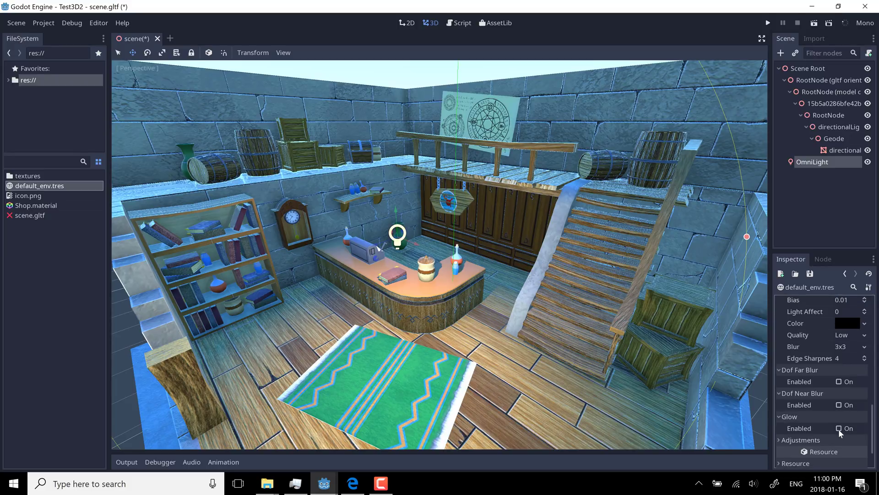
{"action": "left_click", "coordinate": [839, 429]}
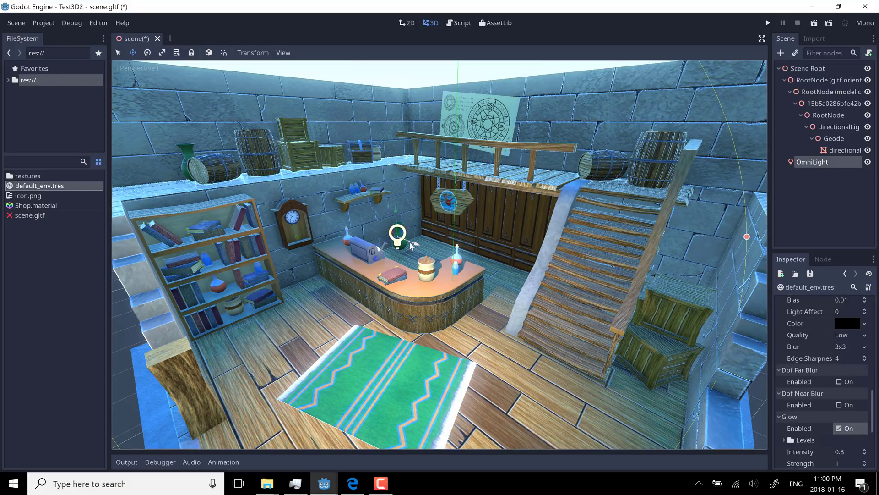
Drag the OmniLight left along X toward the clock wall, then orbit to a higher view
{"action": "left_click_drag", "start_coordinate": [411, 246], "coordinate": [502, 265]}
{"action": "middle_click_drag", "start_coordinate": [496, 275], "coordinate": [570, 329]}
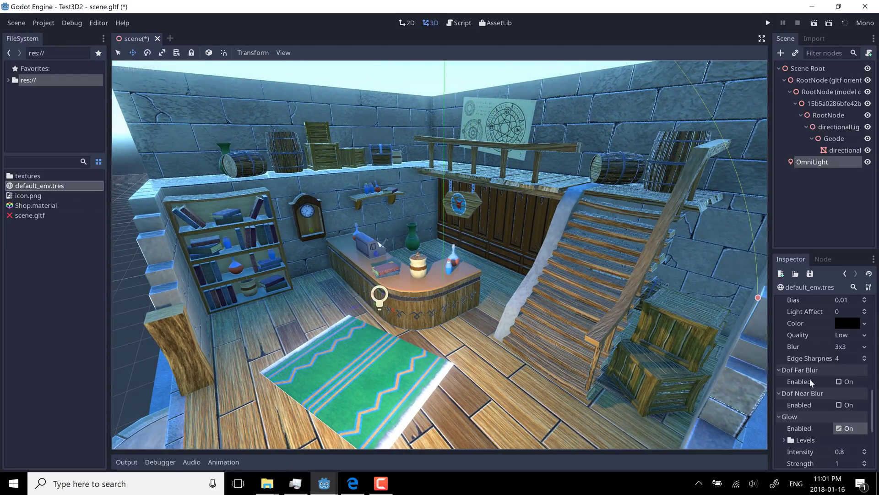
Select the OmniLight and toggle its Shadow Enabled off and back on
{"action": "left_click", "coordinate": [820, 162]}
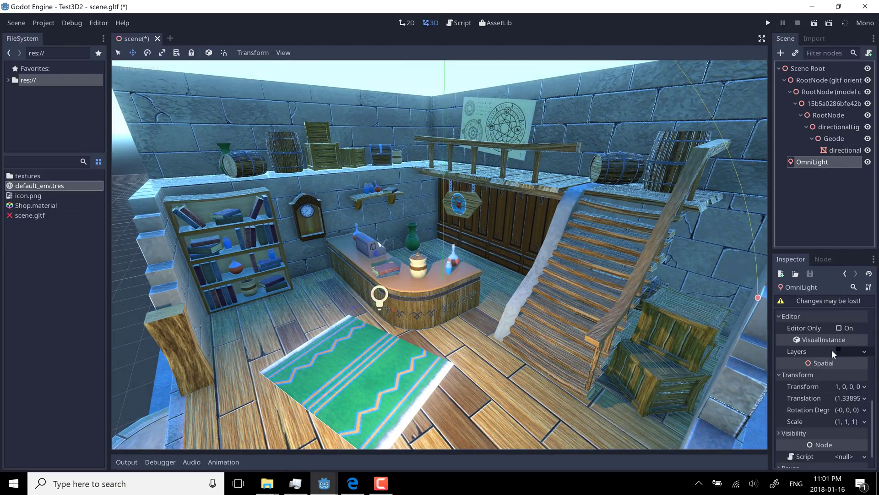
{"action": "scroll", "coordinate": [829, 361], "scroll_direction": "up", "scroll_amount": 5}
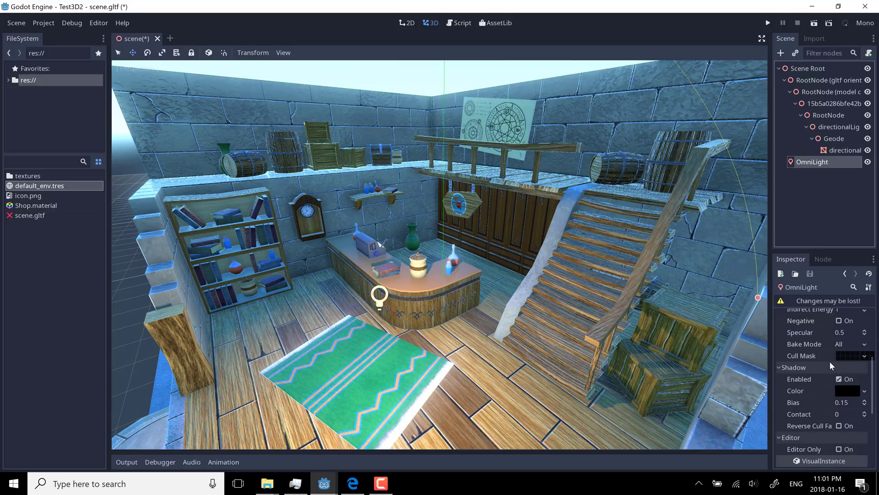
{"action": "left_click", "coordinate": [840, 379]}
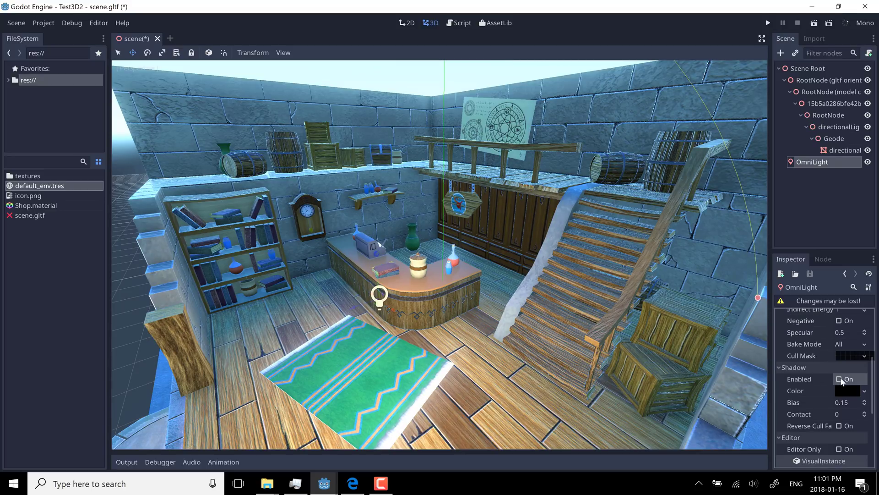
{"action": "left_click", "coordinate": [839, 379]}
Raise the OmniLight's Light Energy to about 10.85, then orbit around the player robot
{"action": "scroll", "coordinate": [839, 376], "scroll_direction": "up", "scroll_amount": 3}
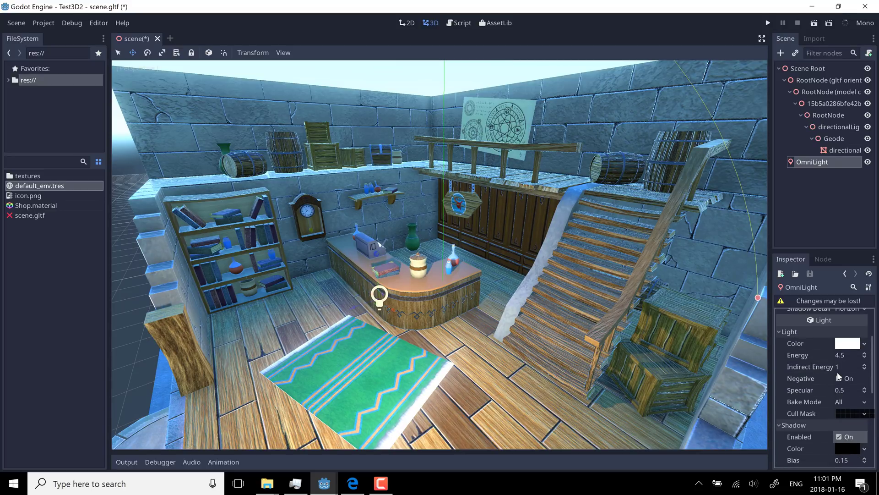
{"action": "left_click", "coordinate": [845, 357]}
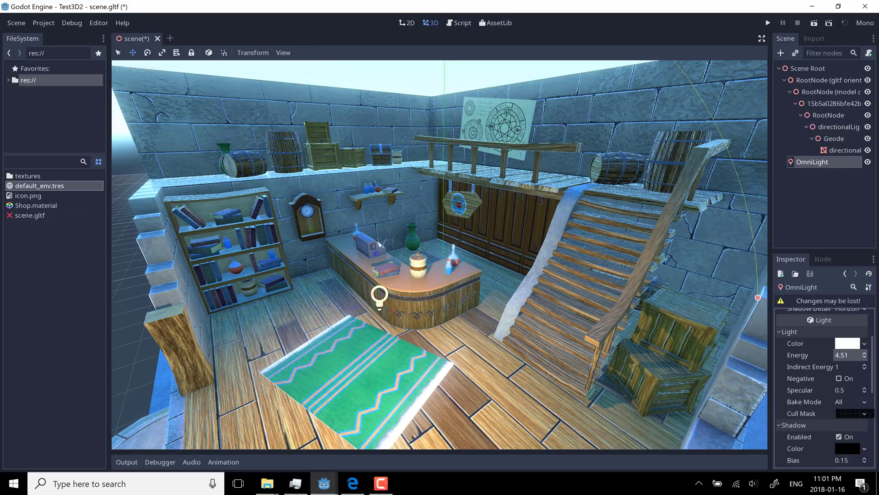
{"action": "mouse_move", "coordinate": [845, 357]}
{"action": "left_mouse_down"}
{"action": "mouse_move", "coordinate": [872, 357]}
{"action": "mouse_move", "coordinate": [845, 357]}
{"action": "left_mouse_up"}
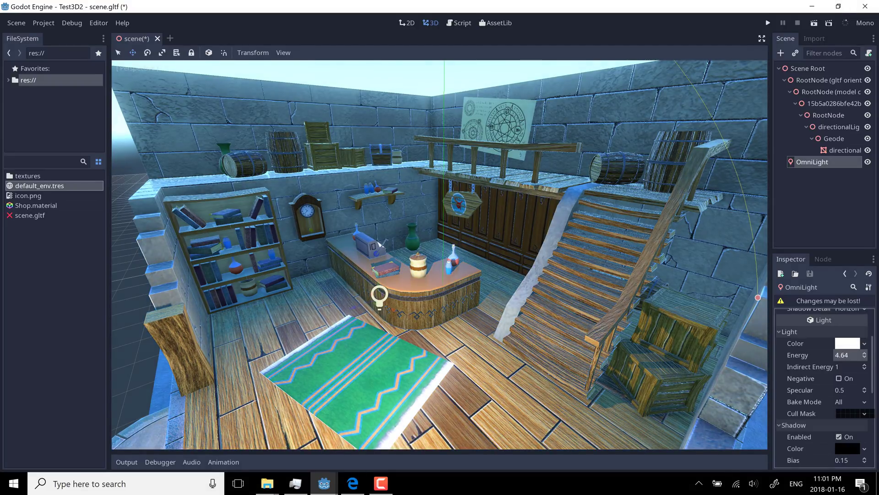
{"action": "mouse_move", "coordinate": [845, 356]}
{"action": "left_mouse_down"}
{"action": "mouse_move", "coordinate": [857, 357]}
{"action": "mouse_move", "coordinate": [855, 347]}
{"action": "left_mouse_up"}
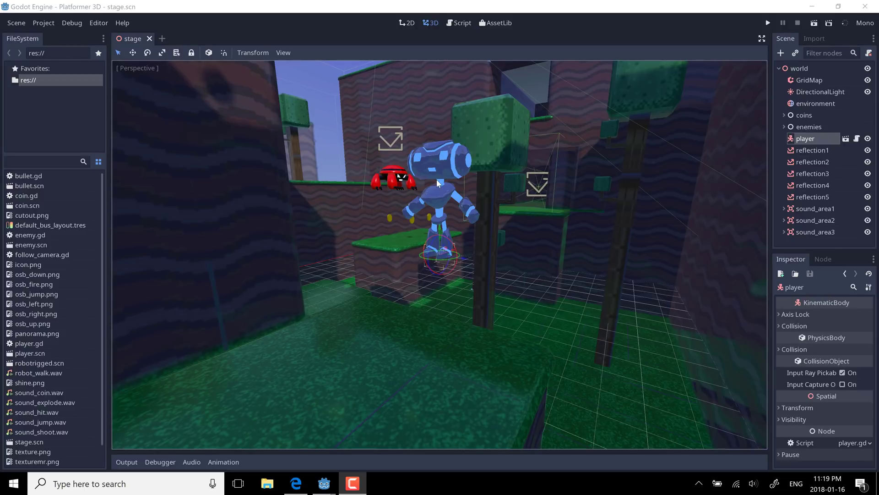
{"action": "middle_click_drag", "start_coordinate": [436, 179], "coordinate": [226, 182]}
Zoom out and orbit to a near top-down overview of the Platformer 3D level
{"action": "scroll", "coordinate": [226, 183], "scroll_direction": "down", "scroll_amount": 6}
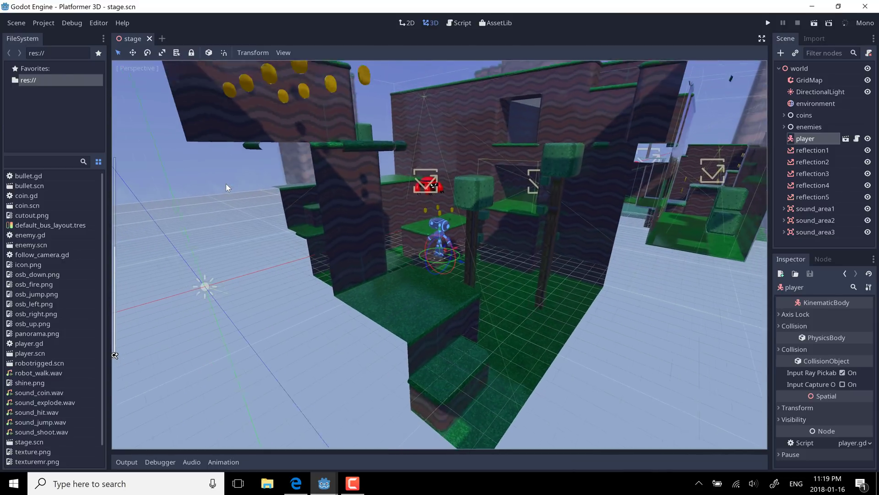
{"action": "scroll", "coordinate": [226, 183], "scroll_direction": "up", "scroll_amount": 5}
{"action": "scroll", "coordinate": [226, 183], "scroll_direction": "down", "scroll_amount": 6}
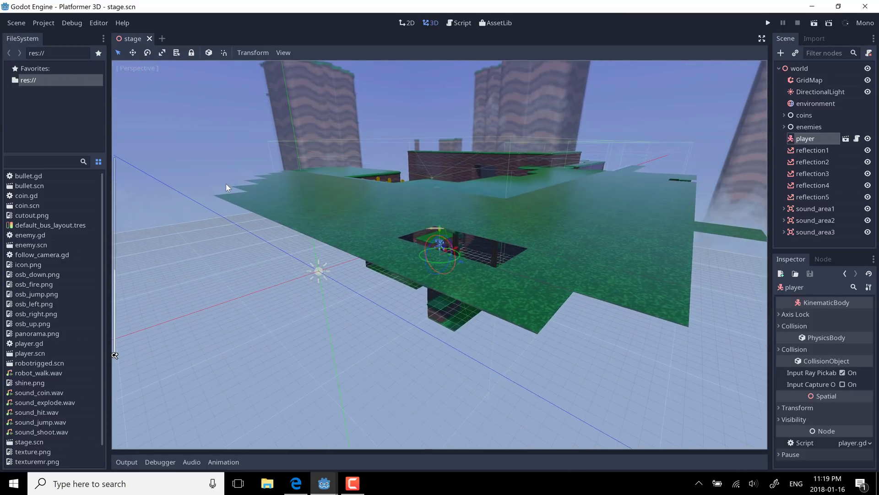
{"action": "mouse_move", "coordinate": [229, 195]}
{"action": "middle_mouse_down"}
{"action": "mouse_move", "coordinate": [249, 216]}
{"action": "mouse_move", "coordinate": [288, 220]}
{"action": "mouse_move", "coordinate": [307, 168]}
{"action": "mouse_move", "coordinate": [328, 170]}
{"action": "mouse_move", "coordinate": [344, 207]}
{"action": "mouse_move", "coordinate": [374, 190]}
{"action": "mouse_move", "coordinate": [370, 173]}
{"action": "mouse_move", "coordinate": [289, 197]}
{"action": "mouse_move", "coordinate": [330, 213]}
{"action": "middle_mouse_up"}
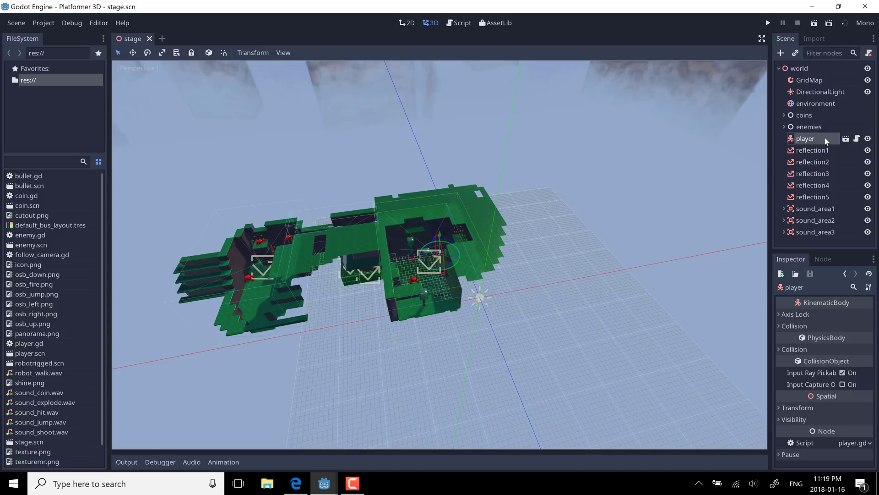
Open player.scn from the player node, then focus, zoom and orbit around the robot
{"action": "double_click", "coordinate": [812, 139]}
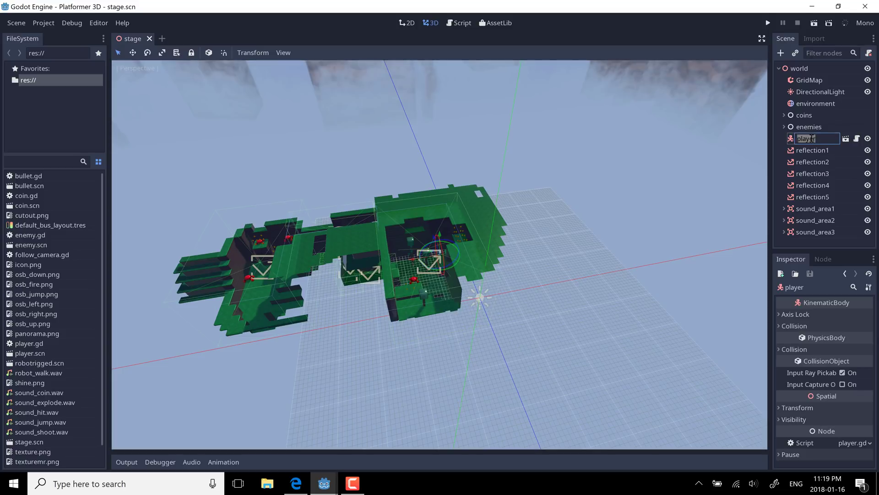
{"action": "left_click", "coordinate": [845, 140]}
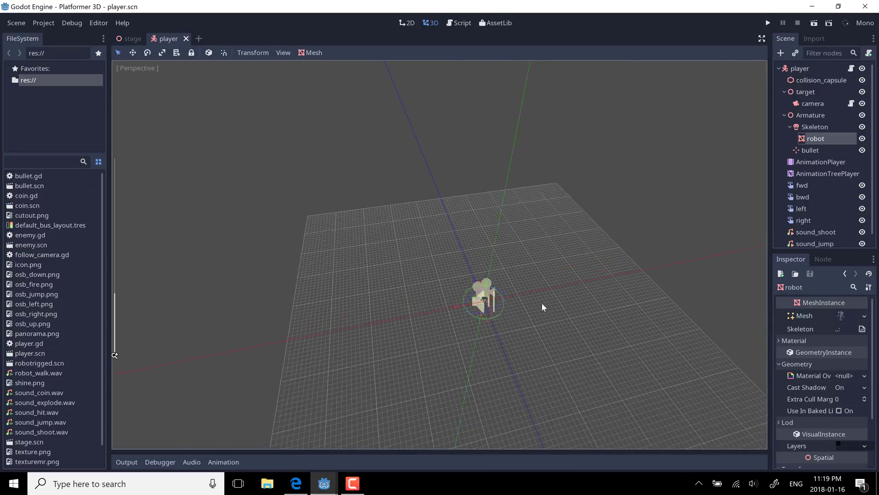
{"action": "scroll", "coordinate": [542, 304], "scroll_direction": "up", "scroll_amount": 8}
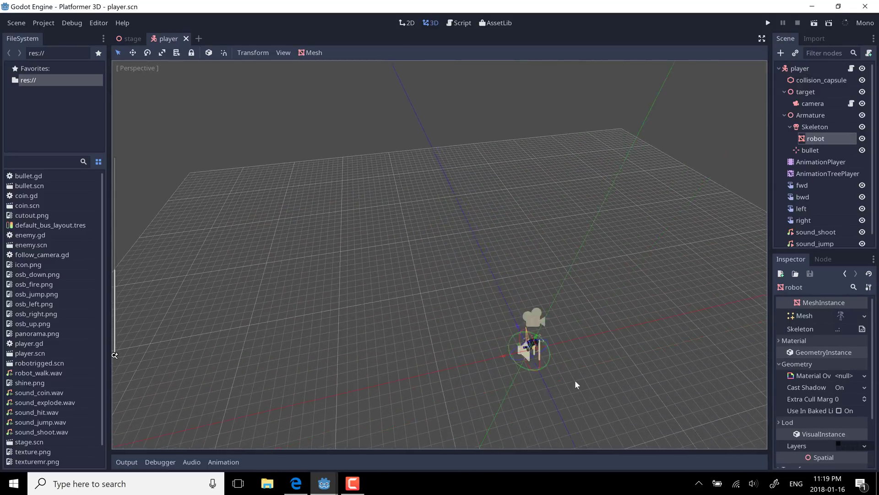
{"action": "key", "text": "f"}
{"action": "scroll", "coordinate": [486, 295], "scroll_direction": "up", "scroll_amount": 3}
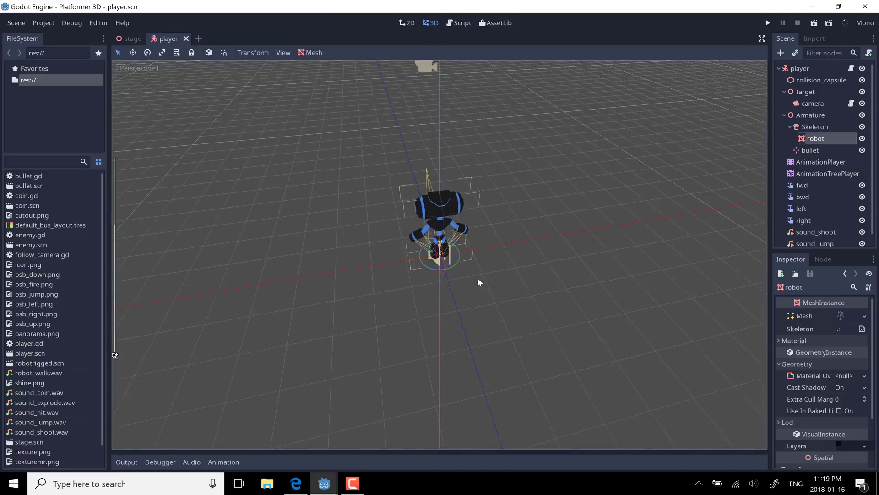
{"action": "scroll", "coordinate": [478, 277], "scroll_direction": "up", "scroll_amount": 6}
{"action": "middle_click_drag", "start_coordinate": [506, 234], "coordinate": [219, 221]}
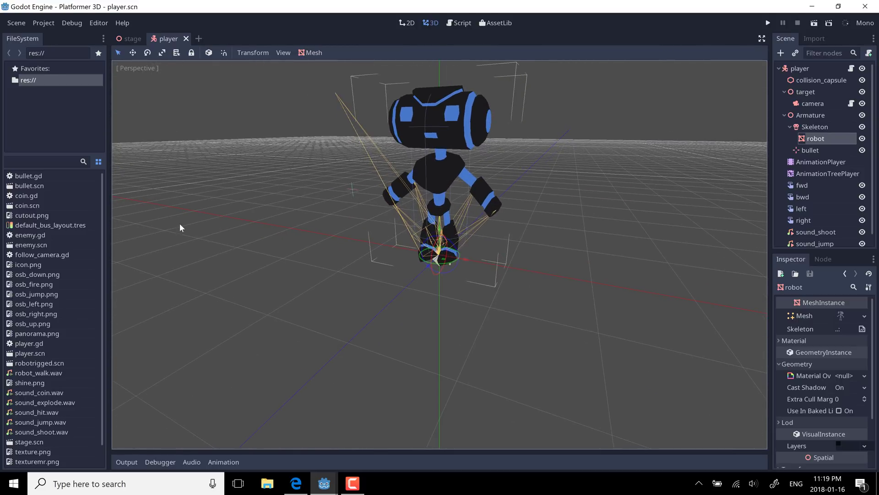
Open the camera's follow_camera.gd script and scroll through its code
{"action": "left_click", "coordinate": [852, 103]}
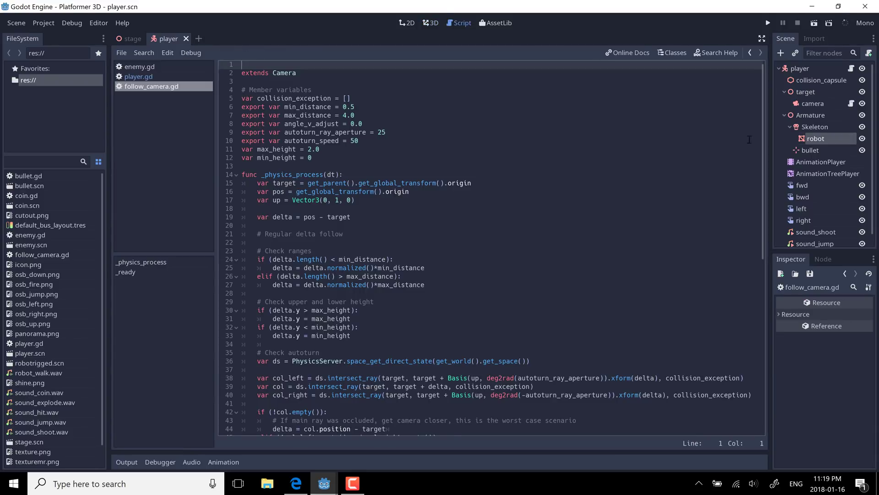
{"action": "scroll", "coordinate": [469, 235], "scroll_direction": "down", "scroll_amount": 8}
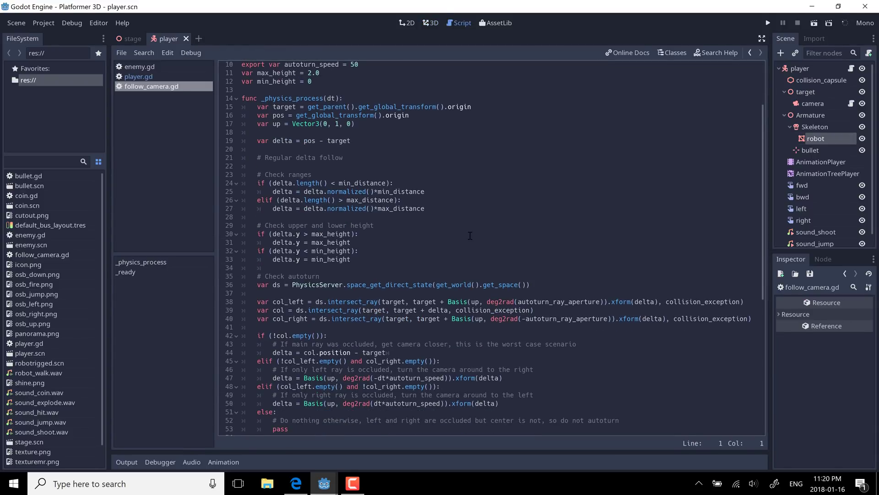
{"action": "scroll", "coordinate": [470, 235], "scroll_direction": "down", "scroll_amount": 5}
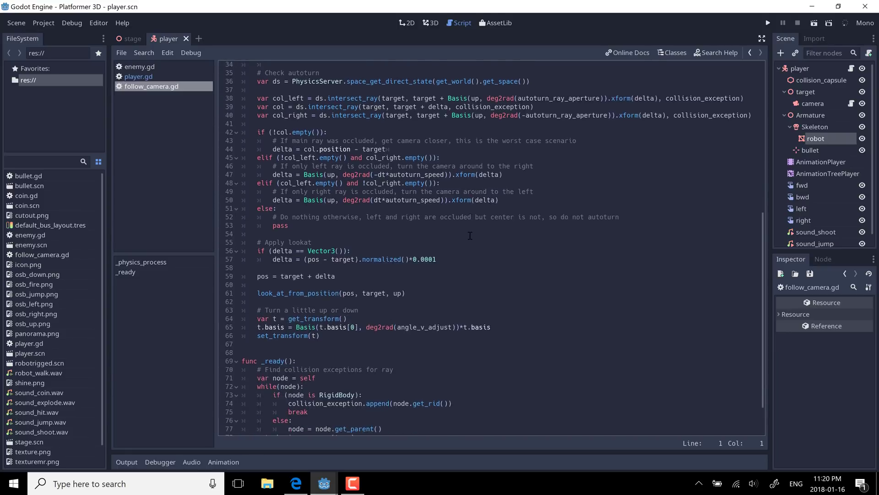
{"action": "scroll", "coordinate": [470, 235], "scroll_direction": "up", "scroll_amount": 6, "text": "ctrl"}
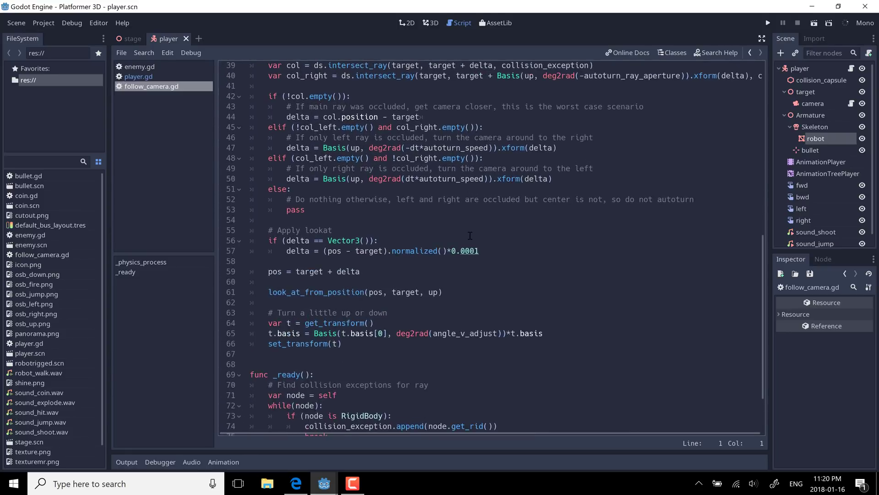
{"action": "scroll", "coordinate": [470, 236], "scroll_direction": "up", "scroll_amount": 9}
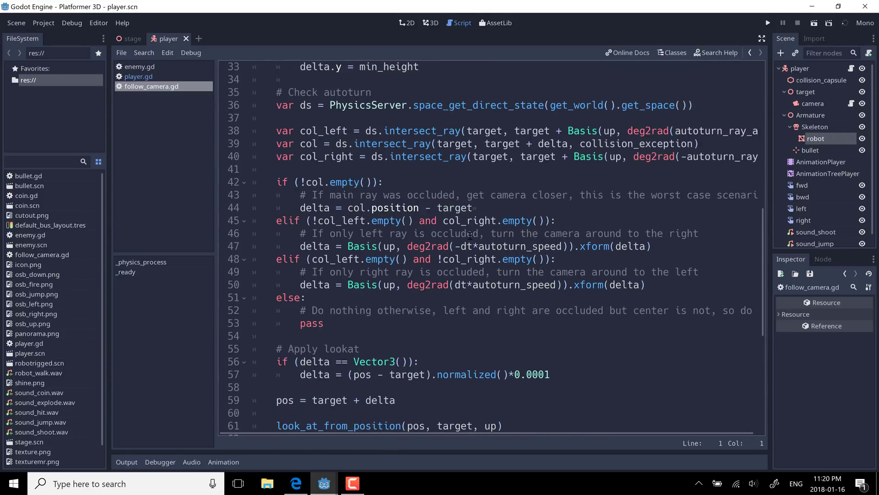
{"action": "scroll", "coordinate": [469, 236], "scroll_direction": "up", "scroll_amount": 4}
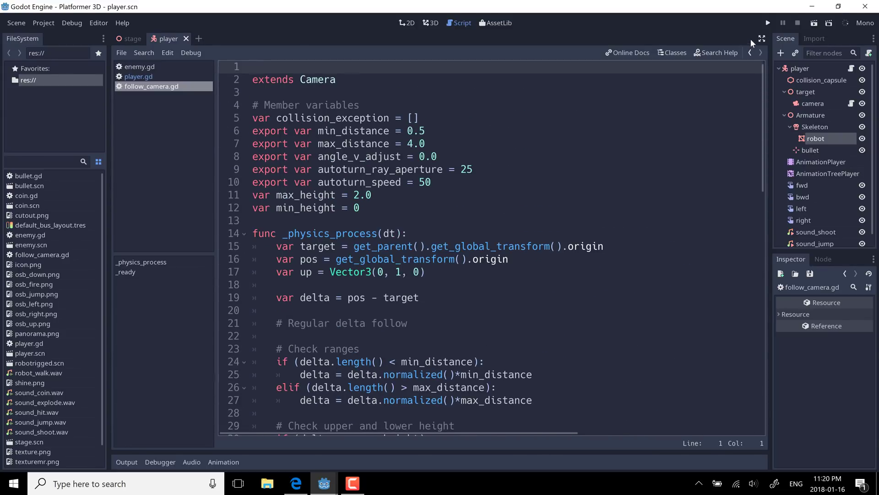
Hide the side docks with distraction-free mode and read the script full-width
{"action": "left_click", "coordinate": [762, 40]}
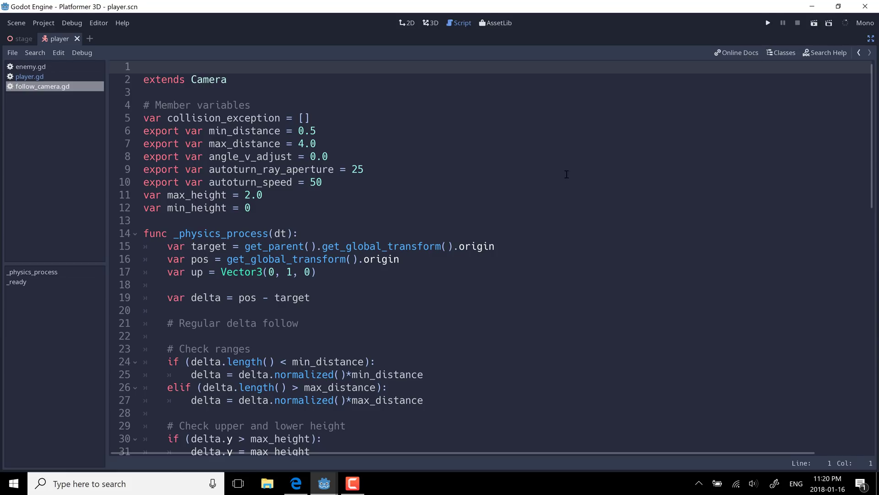
{"action": "scroll", "coordinate": [566, 174], "scroll_direction": "down", "scroll_amount": 8}
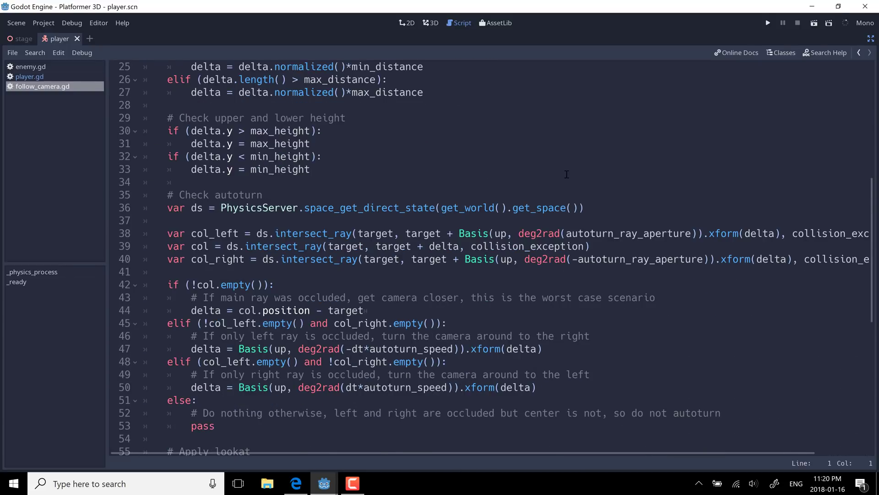
{"action": "scroll", "coordinate": [567, 174], "scroll_direction": "down", "scroll_amount": 9}
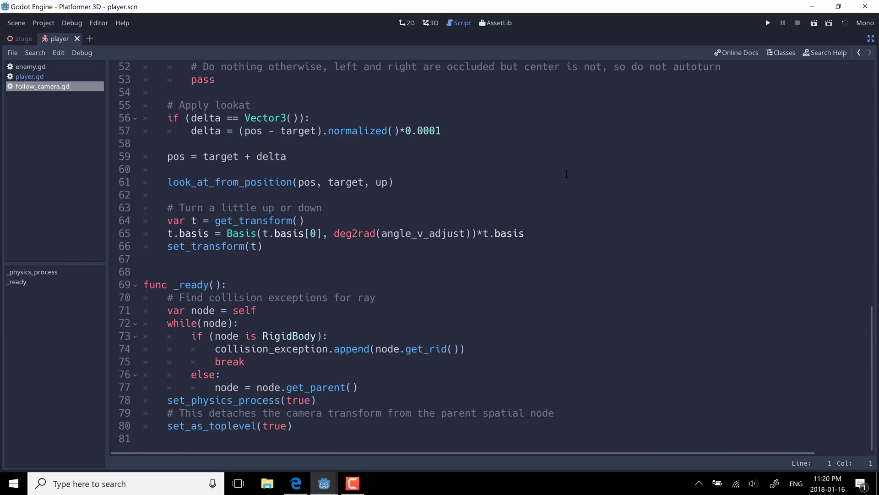
{"action": "scroll", "coordinate": [566, 174], "scroll_direction": "up", "scroll_amount": 16}
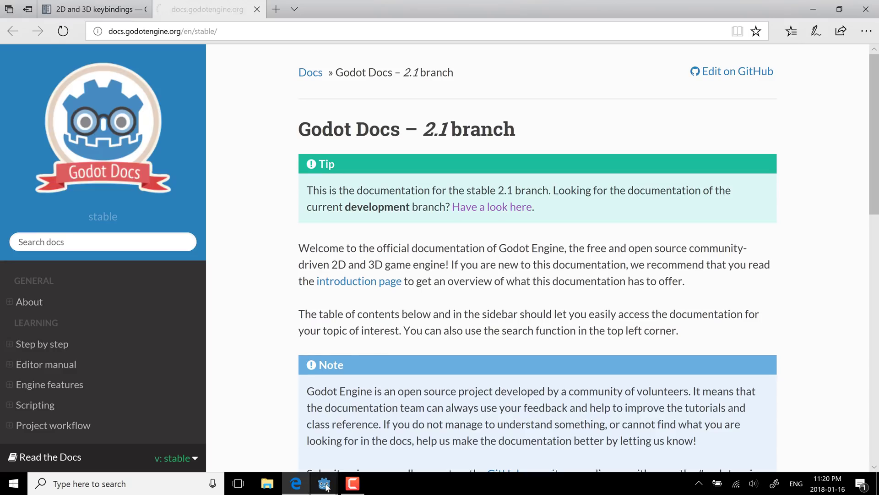
Return to the Godot editor and open the OmniLight class reference from Search Classes
{"action": "mouse_move", "coordinate": [326, 487]}
{"action": "left_click", "coordinate": [358, 446]}
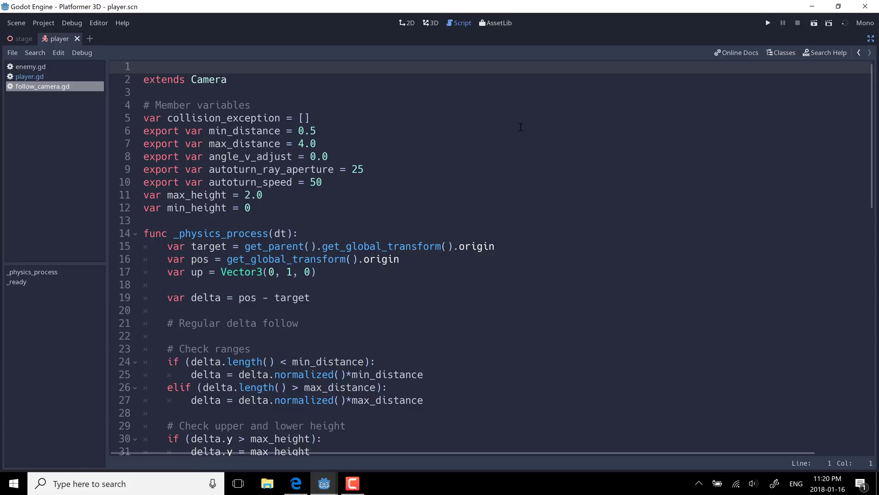
{"action": "left_click", "coordinate": [786, 54]}
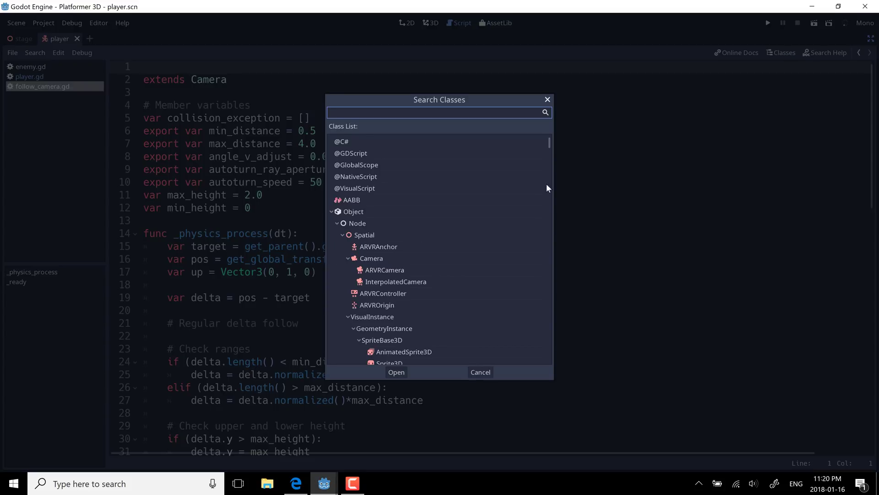
{"action": "scroll", "coordinate": [430, 217], "scroll_direction": "down", "scroll_amount": 5}
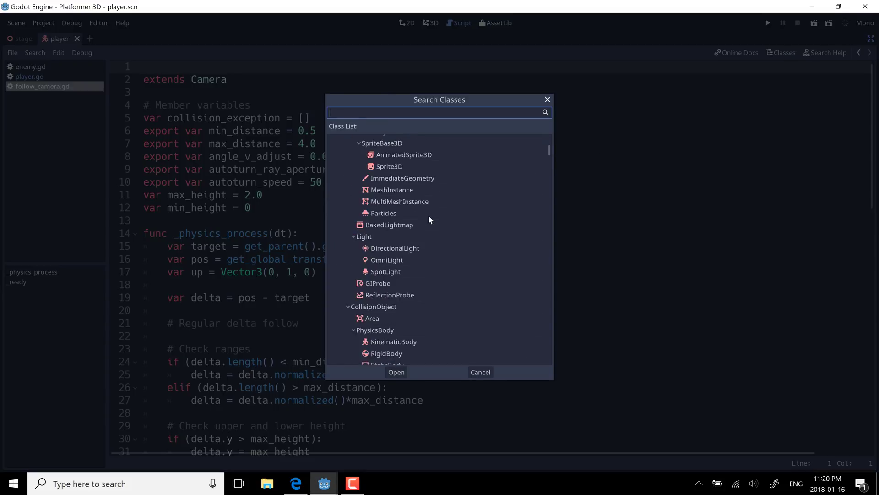
{"action": "scroll", "coordinate": [428, 219], "scroll_direction": "down", "scroll_amount": 1}
{"action": "double_click", "coordinate": [395, 235]}
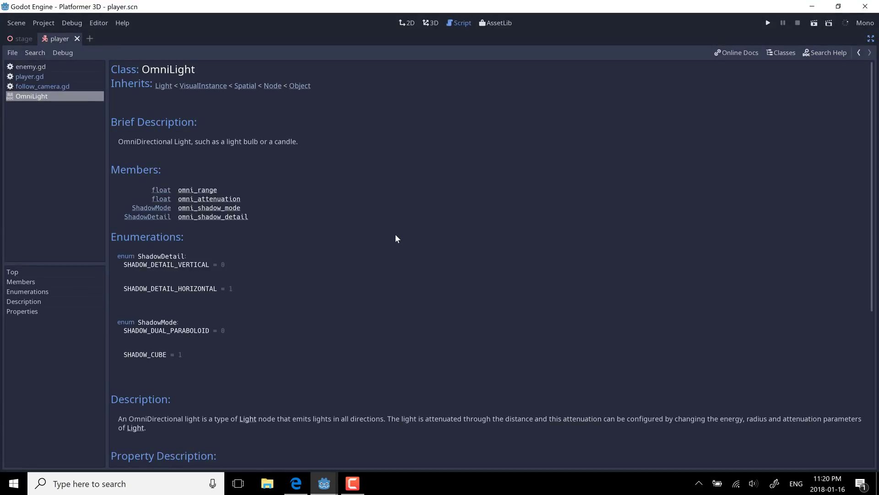
Scroll the OmniLight help page, then switch to the stage tab with side docks restored
{"action": "scroll", "coordinate": [344, 222], "scroll_direction": "down", "scroll_amount": 5}
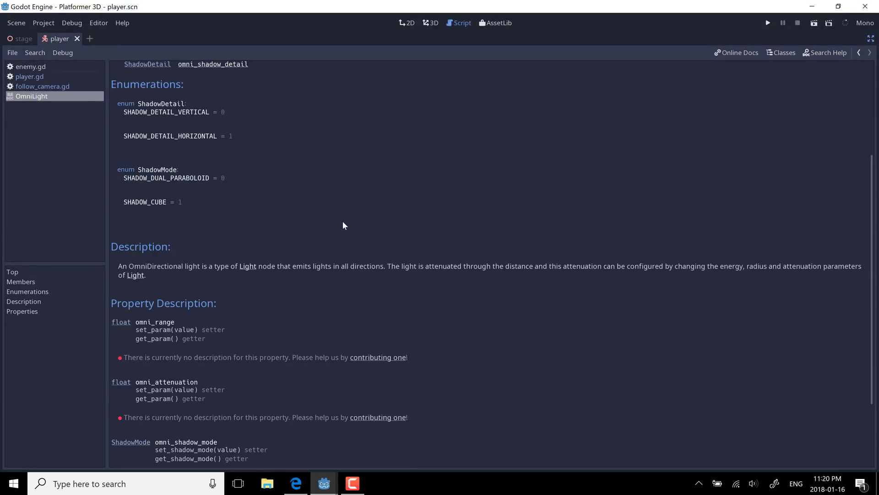
{"action": "scroll", "coordinate": [342, 220], "scroll_direction": "up", "scroll_amount": 5}
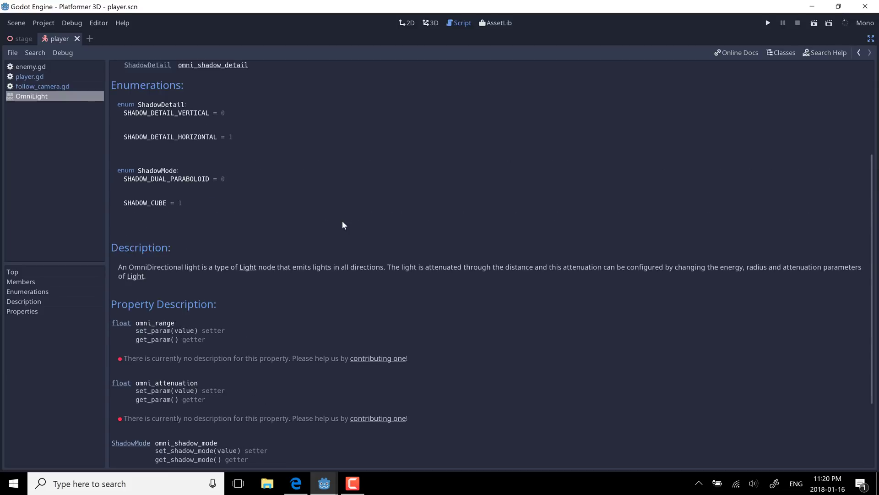
{"action": "left_click", "coordinate": [15, 39]}
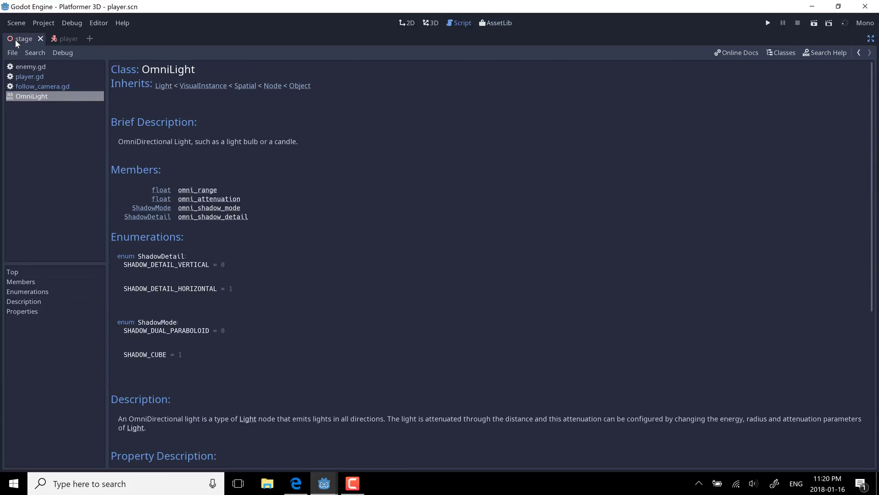
{"action": "left_click", "coordinate": [871, 39]}
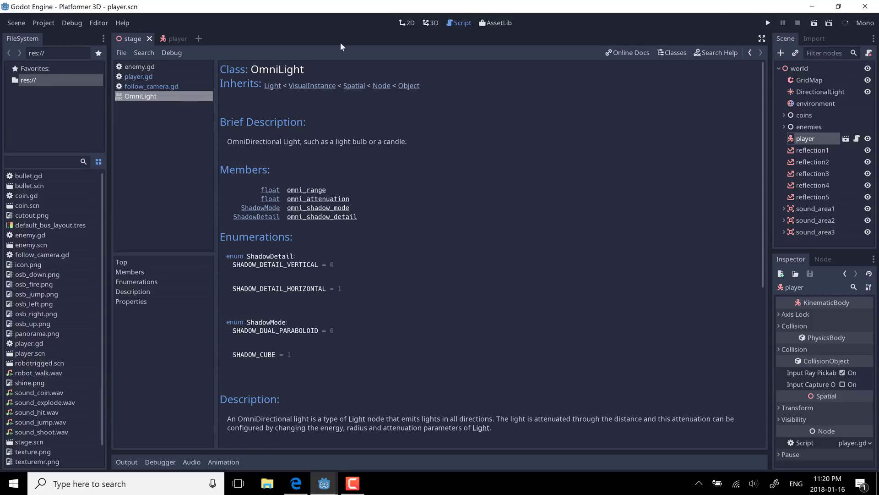
Show the stage scene in the 3D workspace, orbiting down to a low angle and zooming closer
{"action": "left_click", "coordinate": [433, 26]}
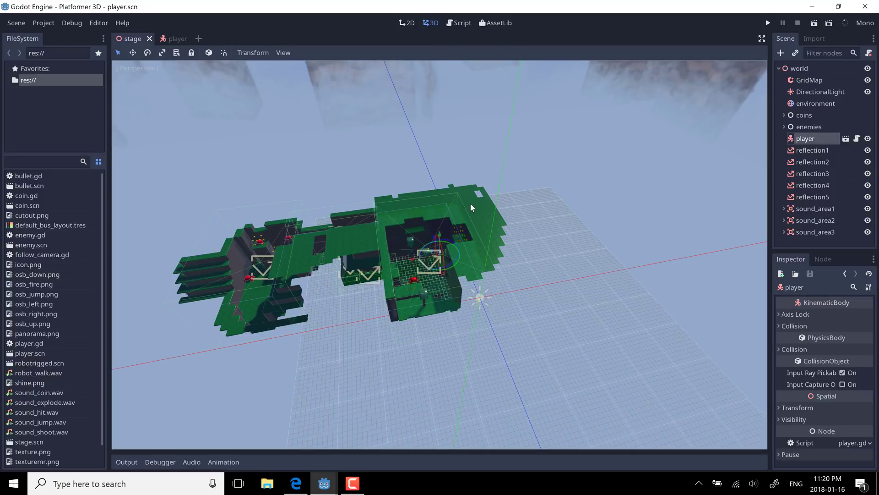
{"action": "middle_click_drag", "start_coordinate": [460, 211], "coordinate": [479, 192]}
{"action": "scroll", "coordinate": [511, 183], "scroll_direction": "up", "scroll_amount": 4}
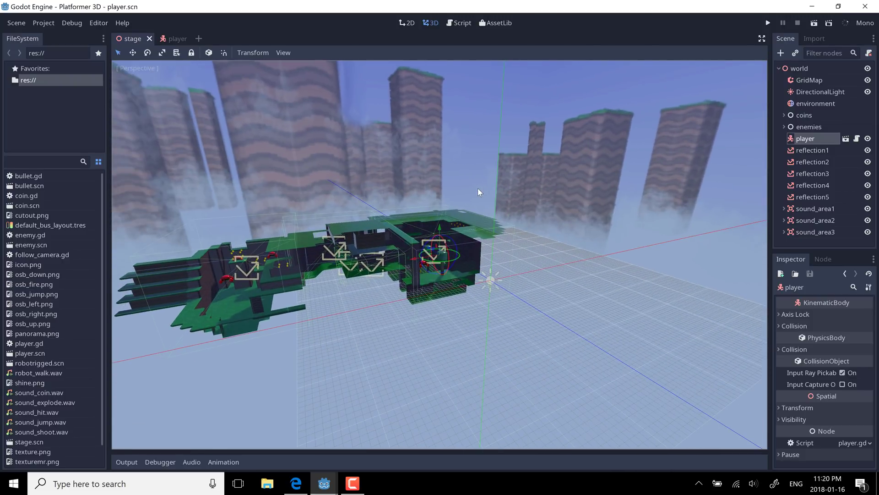